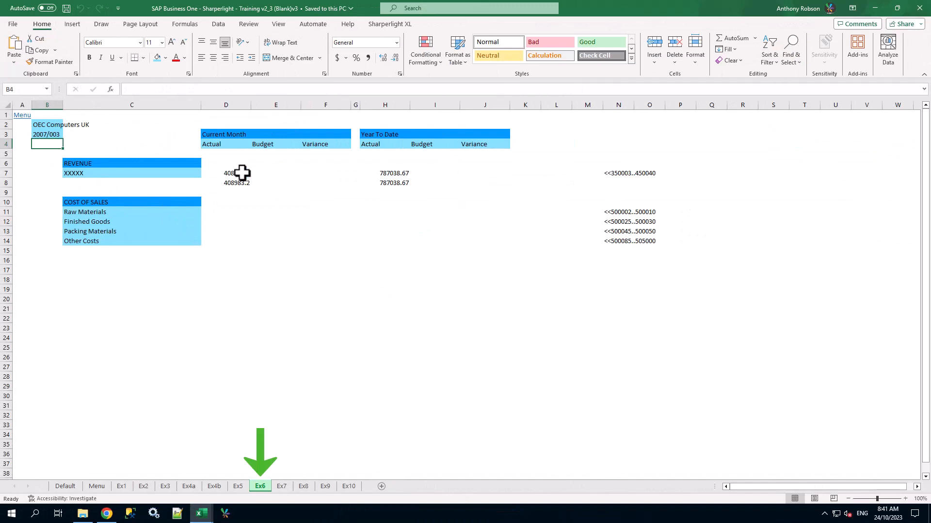
{"action": "left_click", "coordinate": [241, 173]}
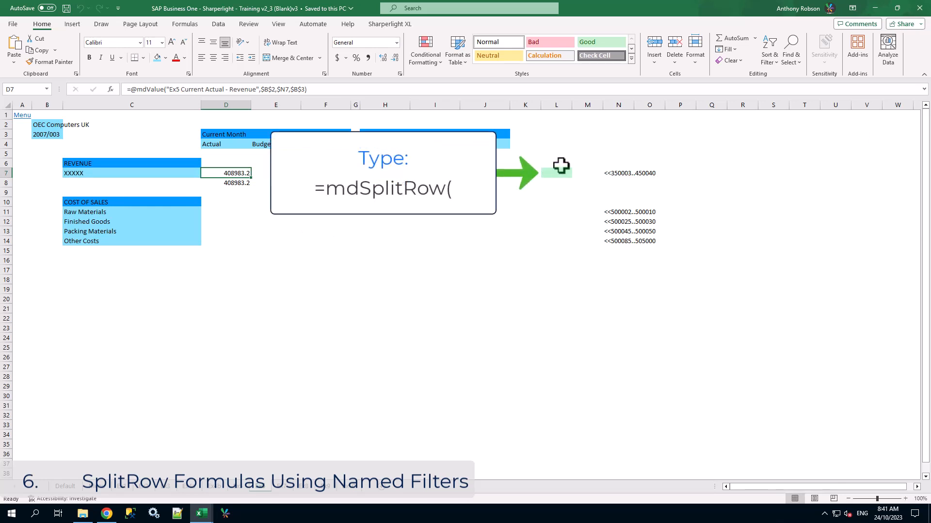
{"action": "left_click", "coordinate": [558, 171]}
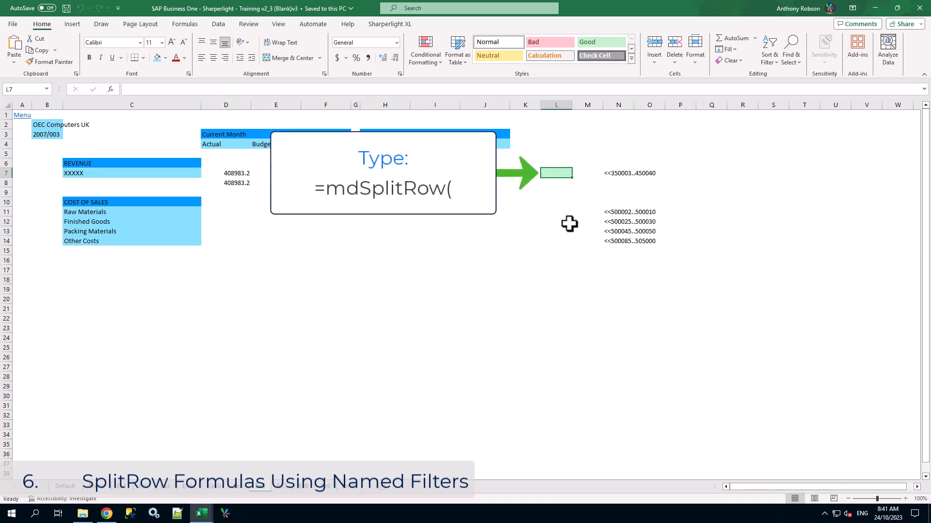
{"action": "type", "text": "=mdSplitRow("}
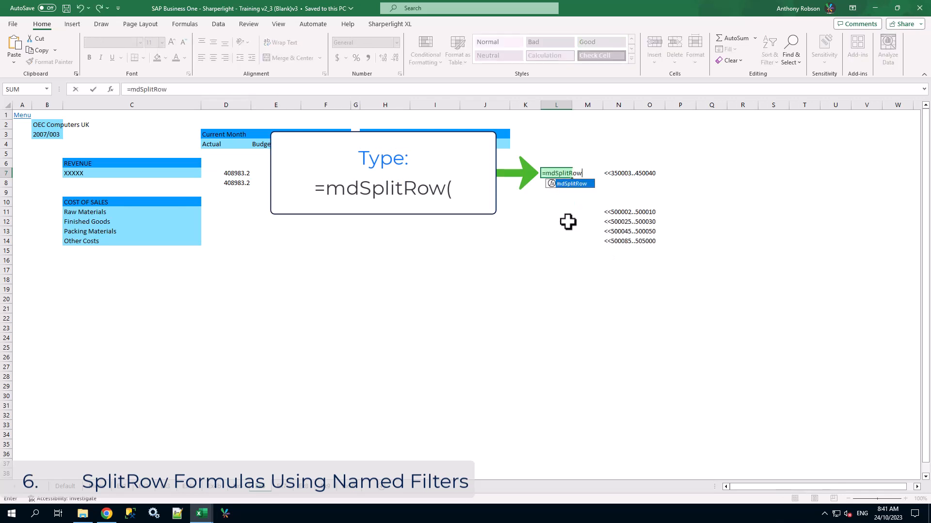
{"action": "left_click", "coordinate": [111, 90]}
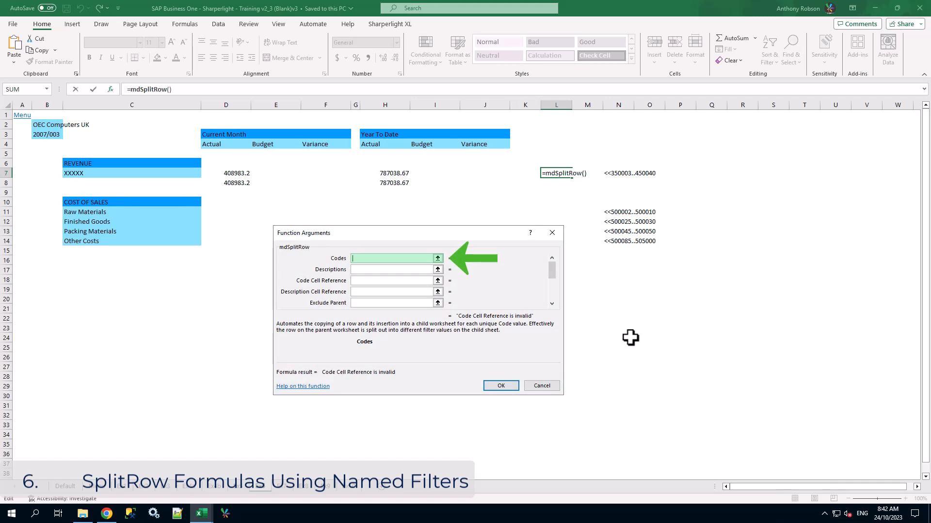
{"action": "type", "text": "@Accoun"}
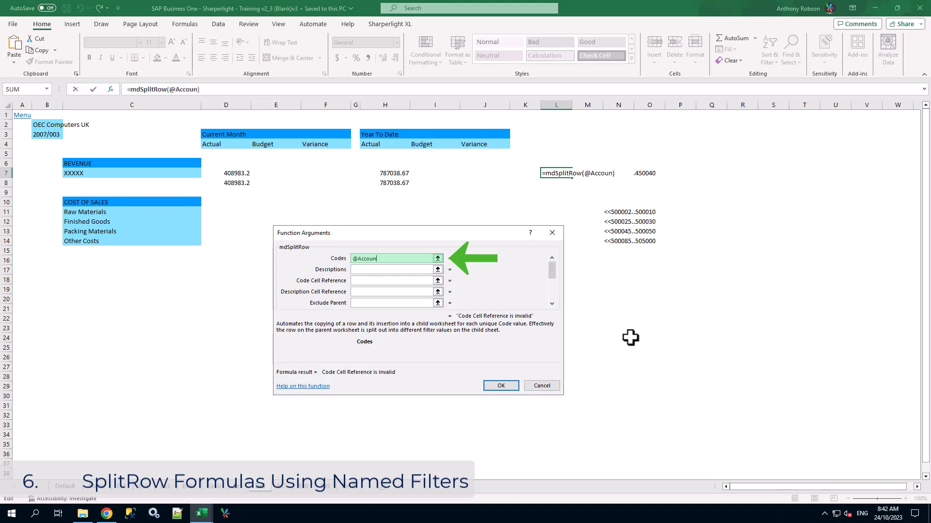
{"action": "type", "text": "tCode"}
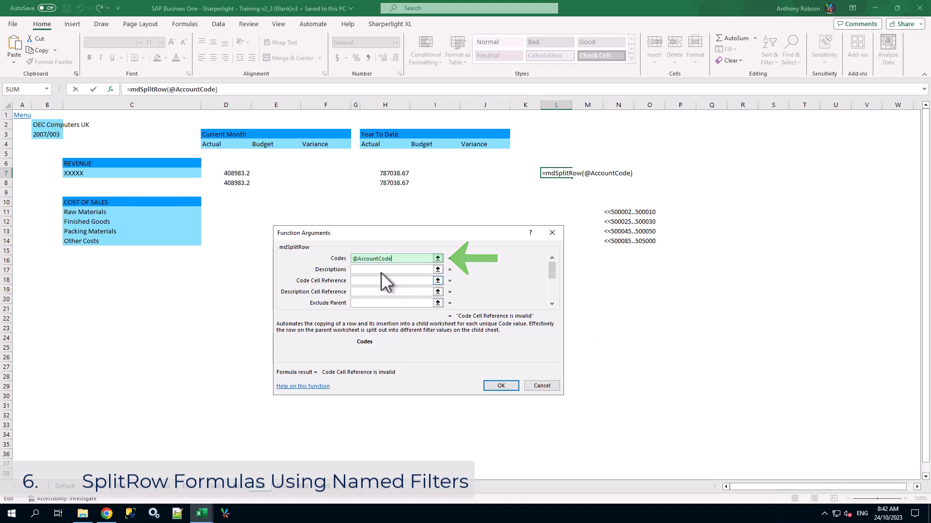
- Complete the mdSplitRow arguments with code cell reference N7, description cell reference C7 and Exclude Parent TRUE
{"action": "left_click", "coordinate": [365, 283]}
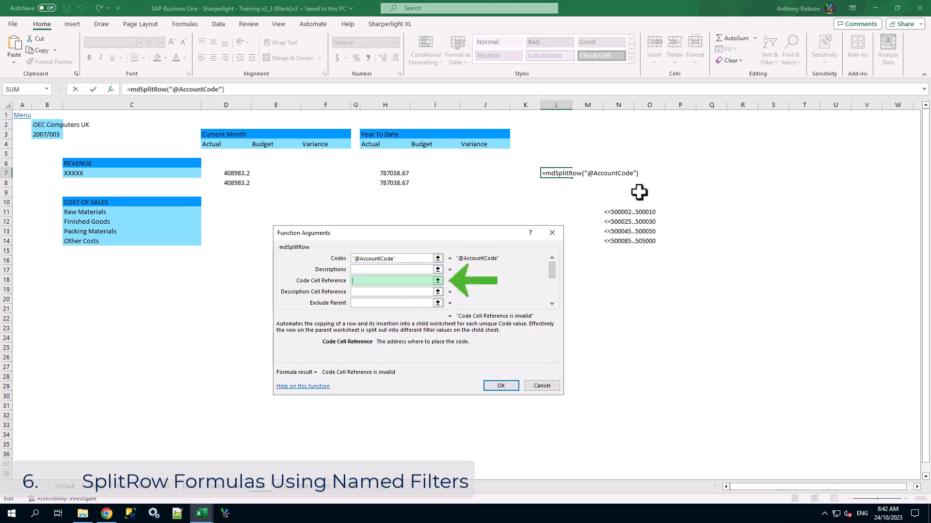
{"action": "left_click", "coordinate": [627, 173]}
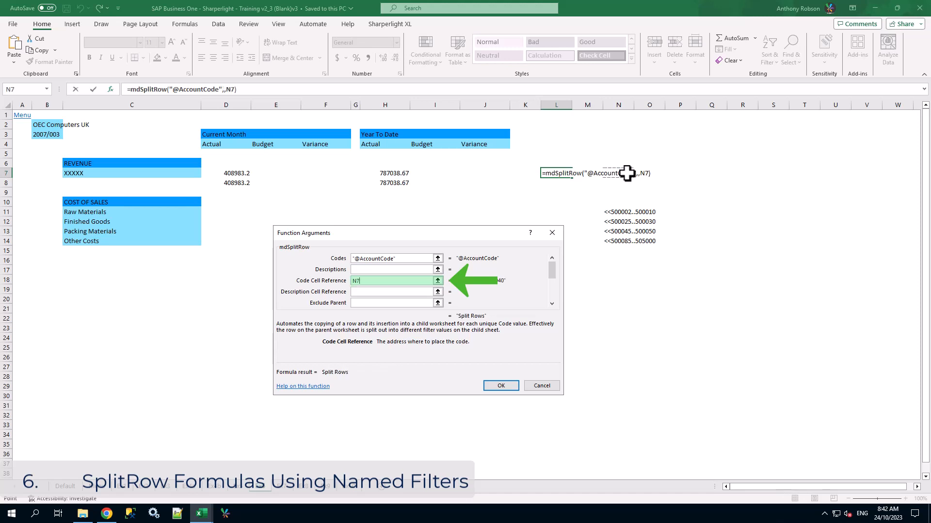
{"action": "left_click", "coordinate": [376, 291]}
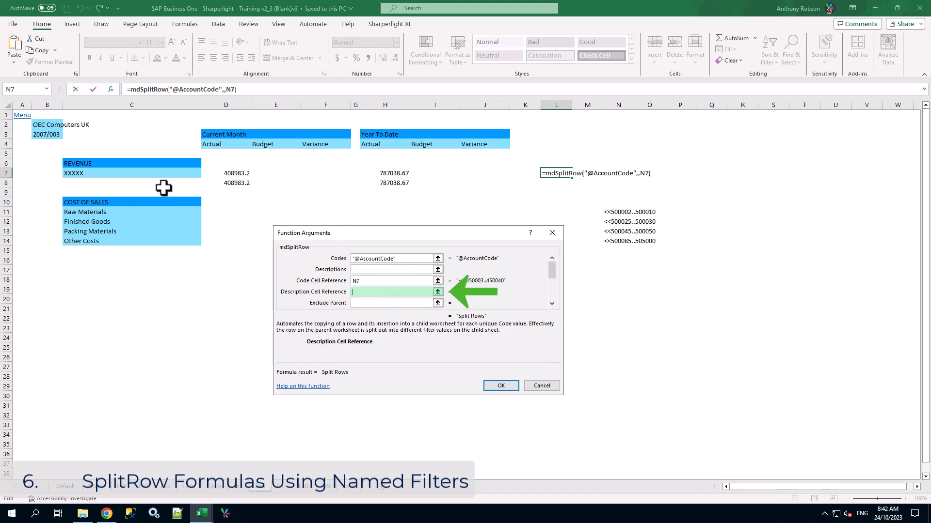
{"action": "left_click", "coordinate": [150, 174]}
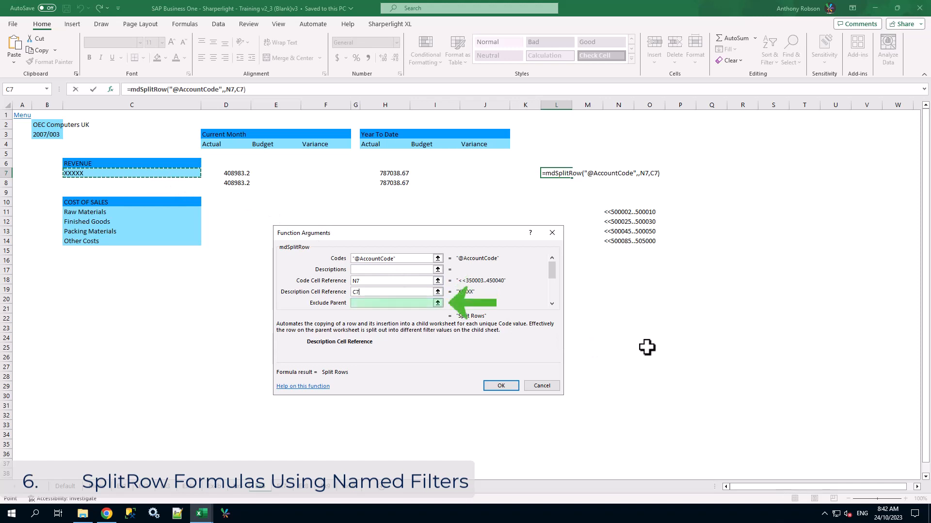
{"action": "left_click", "coordinate": [365, 303]}
{"action": "type", "text": "TRUE"}
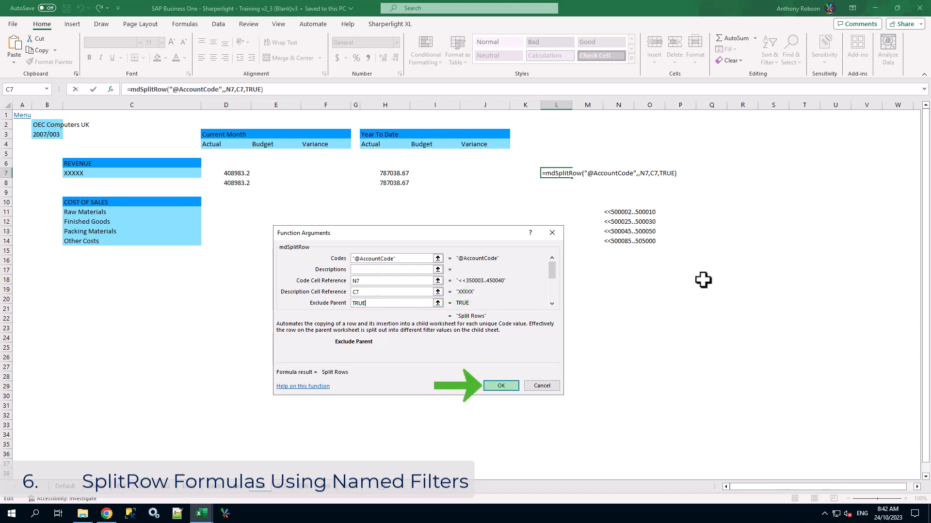
{"action": "left_click", "coordinate": [515, 387]}
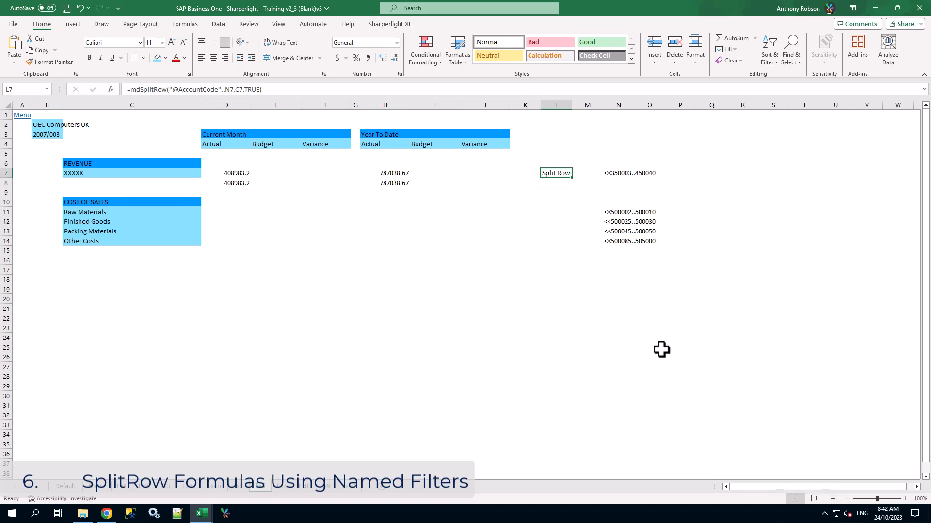
- Clear the mdSplitRow formula from cell L7 and bring up the Sharperlight Action functions
{"action": "key", "text": "Delete"}
{"action": "left_click", "coordinate": [389, 24]}
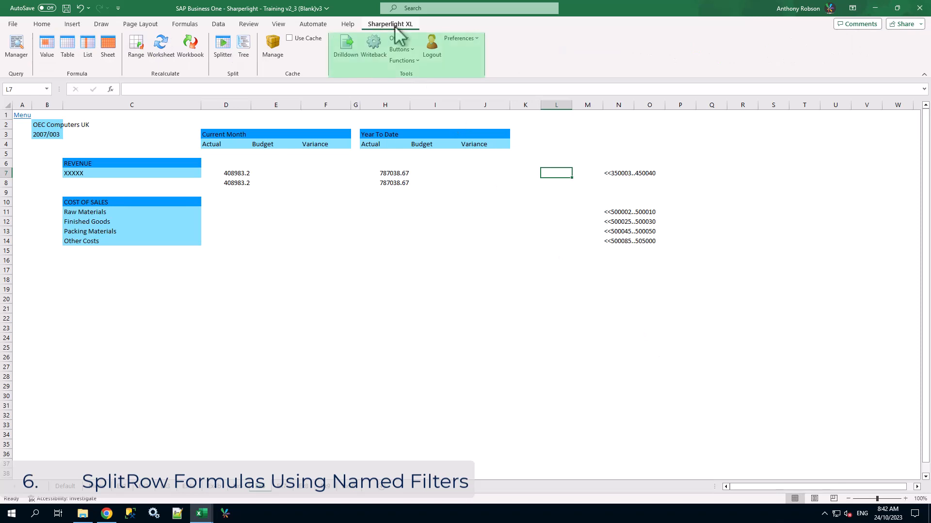
{"action": "left_click", "coordinate": [412, 61]}
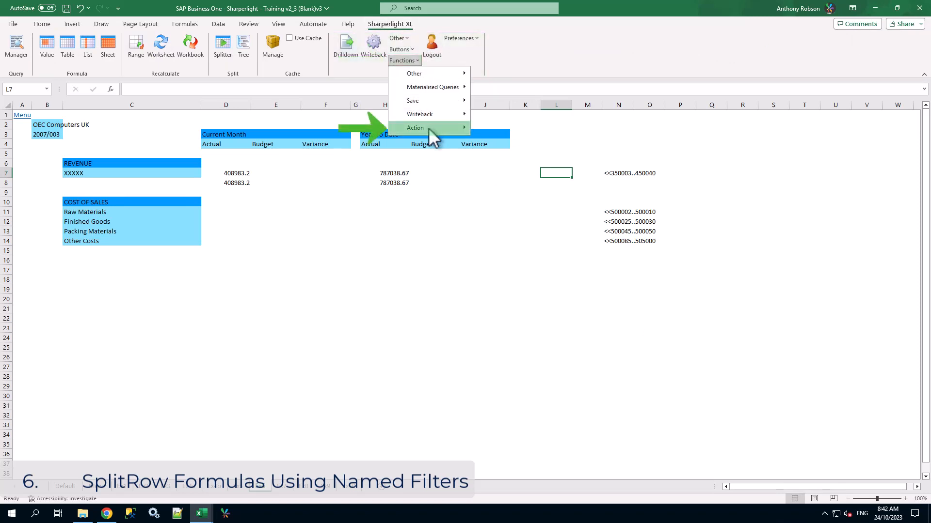
{"action": "mouse_move", "coordinate": [429, 127]}
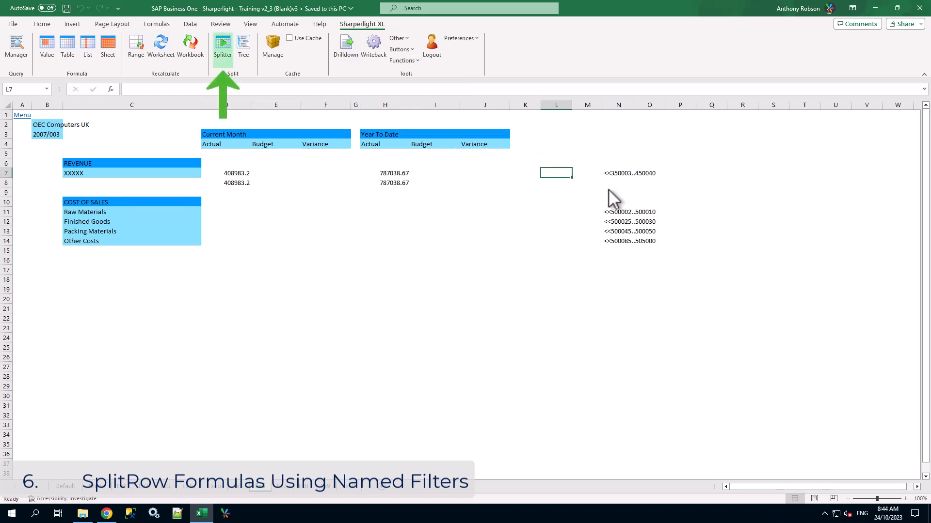
- Open the Splitter's Row or Column settings and choose the AccountCode filter of the revenue formula in cell D7
{"action": "left_click", "coordinate": [222, 46]}
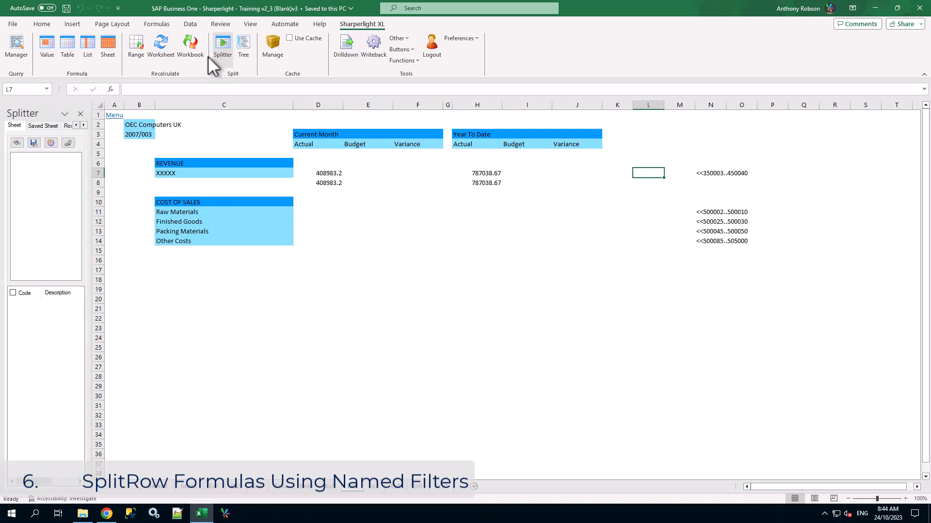
{"action": "left_click", "coordinate": [83, 125]}
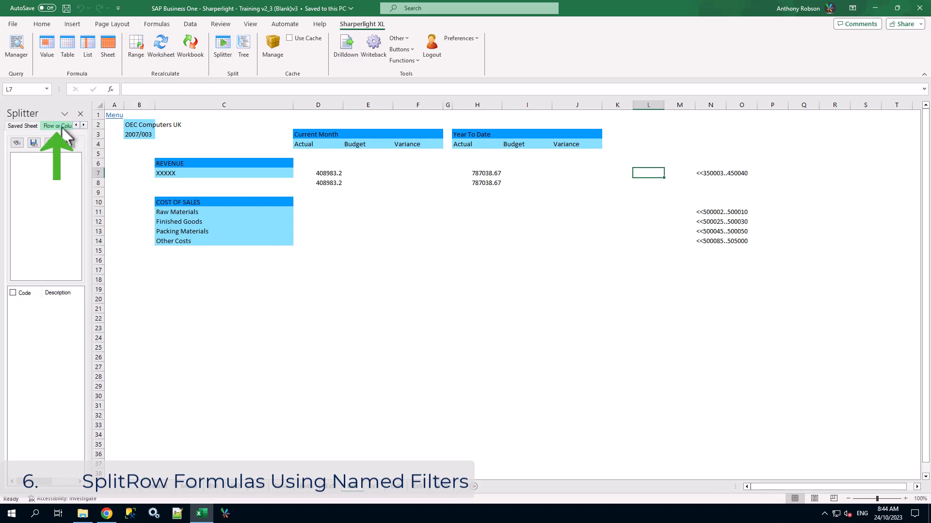
{"action": "left_click", "coordinate": [62, 126]}
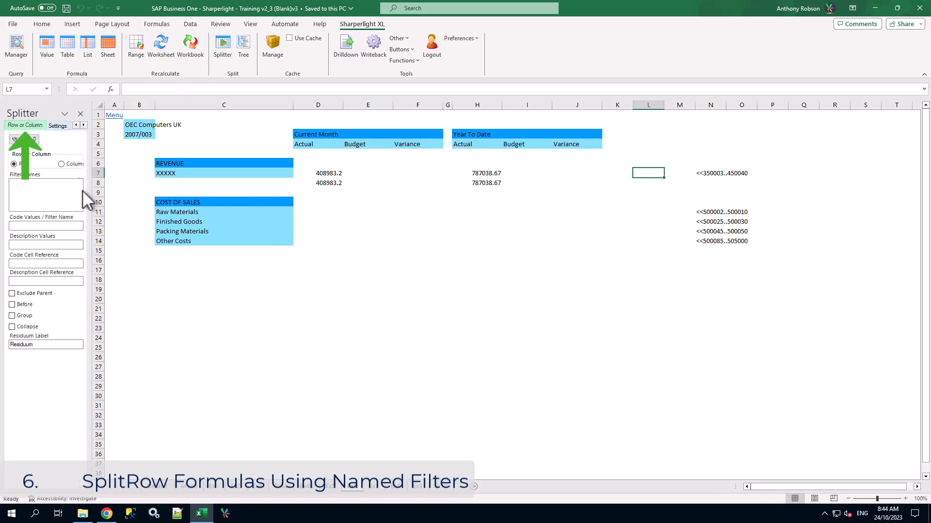
{"action": "left_click", "coordinate": [326, 174]}
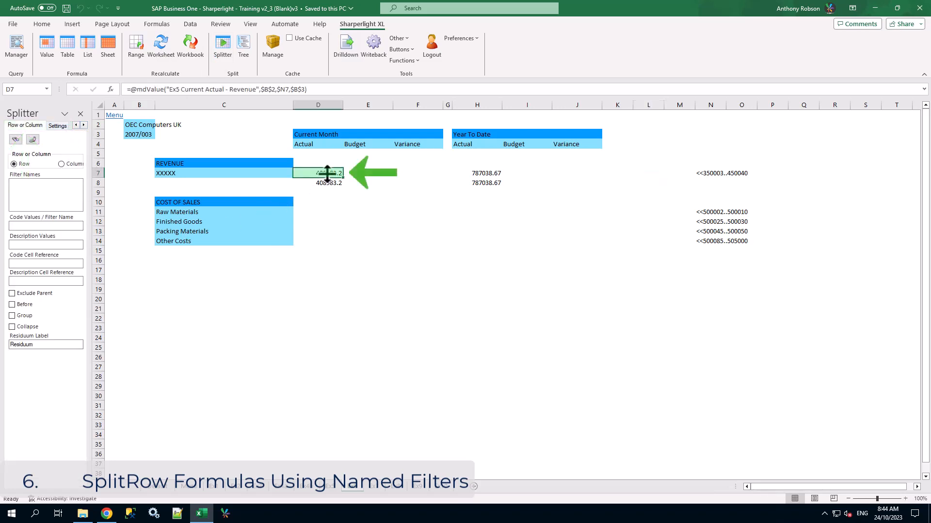
{"action": "left_click", "coordinate": [58, 184]}
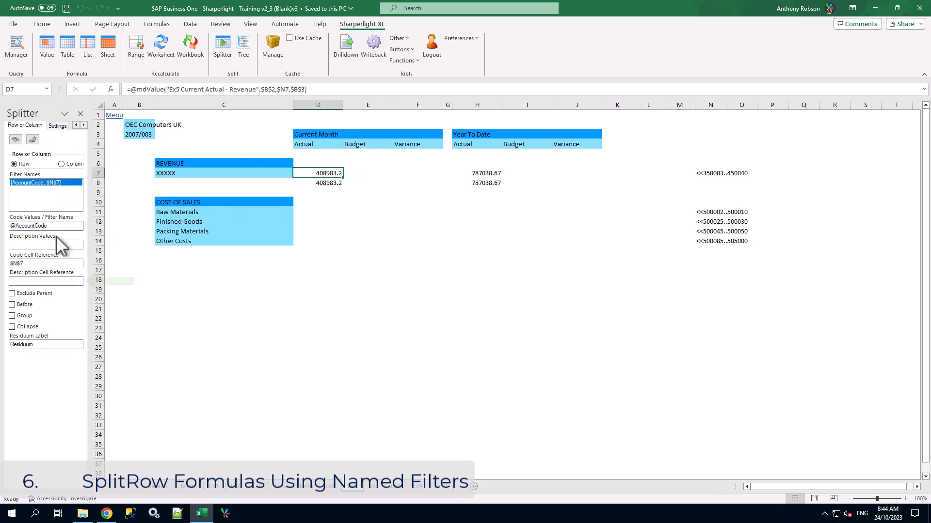
- Set the Description Cell Reference to $C$7, enable Exclude Parent and write the split row formula into cell L7
{"action": "left_click", "coordinate": [44, 282]}
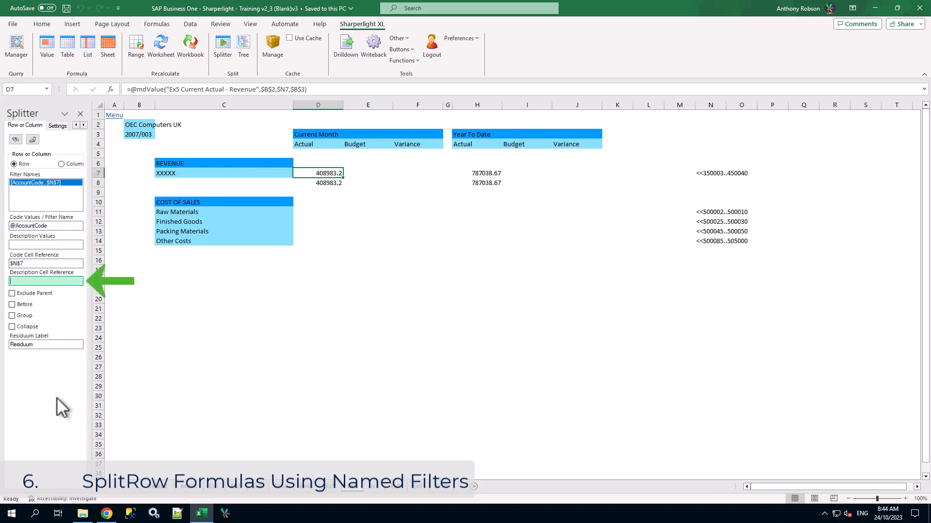
{"action": "type", "text": "$C$7"}
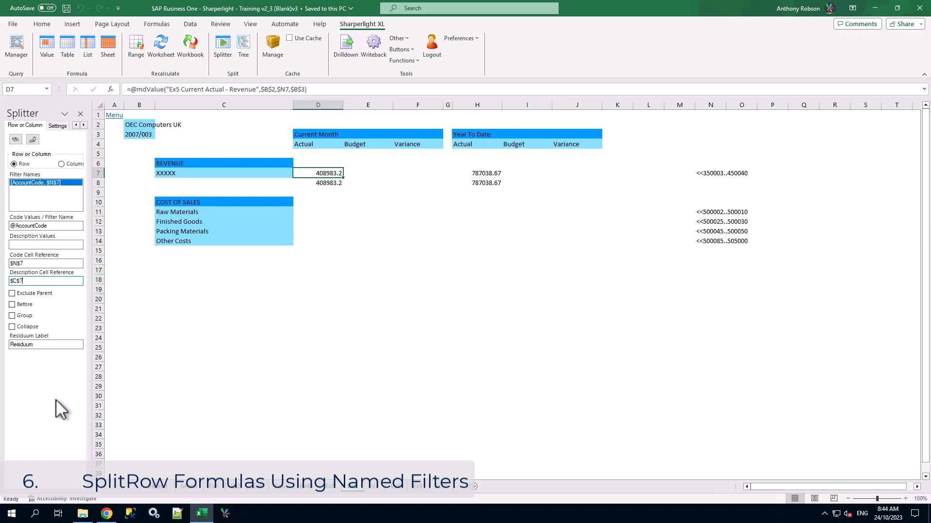
{"action": "left_click", "coordinate": [13, 293]}
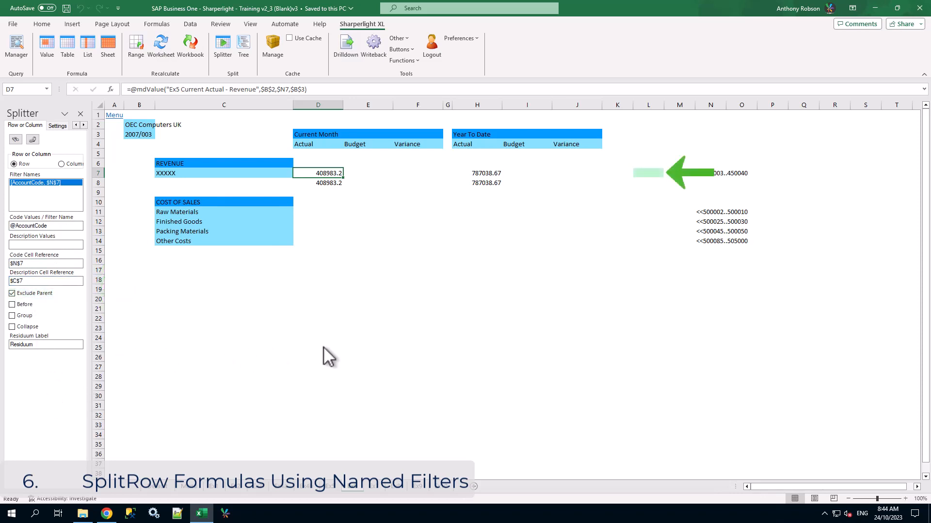
{"action": "left_click", "coordinate": [652, 176]}
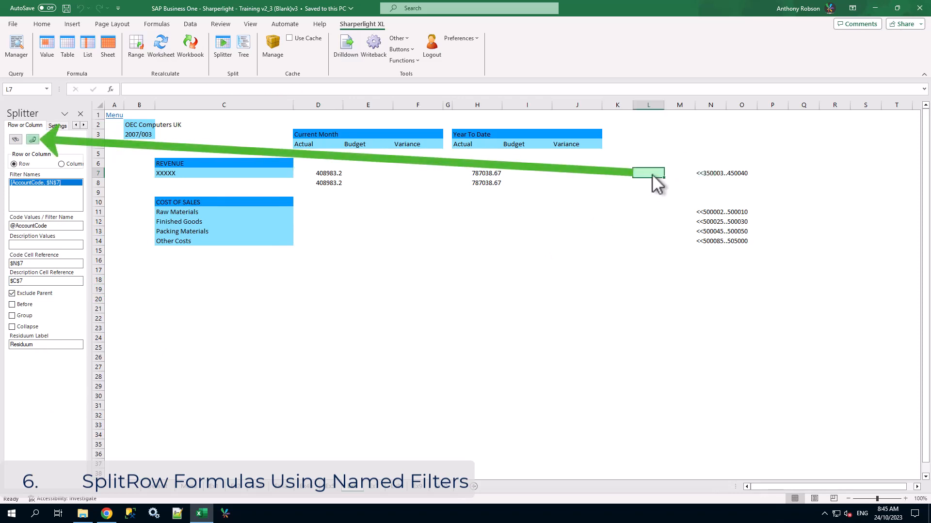
{"action": "left_click", "coordinate": [32, 140]}
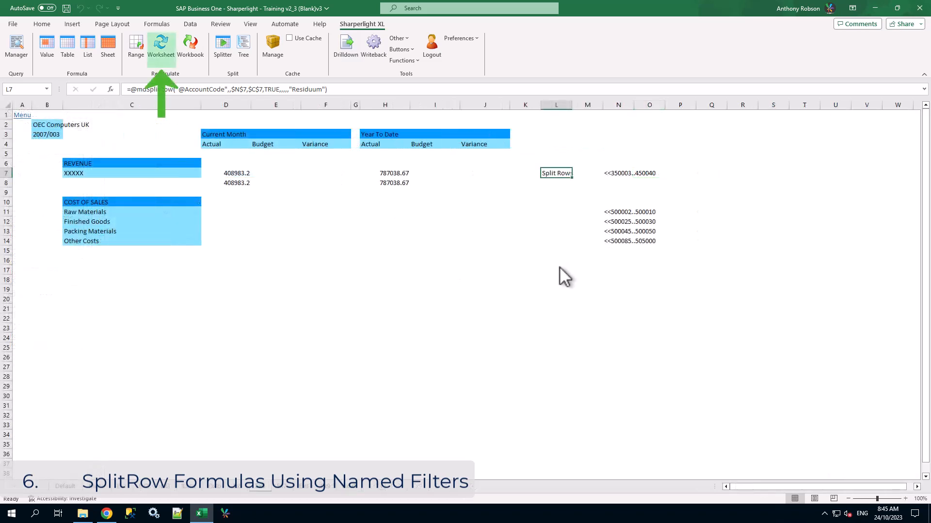
- Recalculate the worksheet to generate the split sheet and review its revenue and cost of sales rows
{"action": "left_click", "coordinate": [161, 53]}
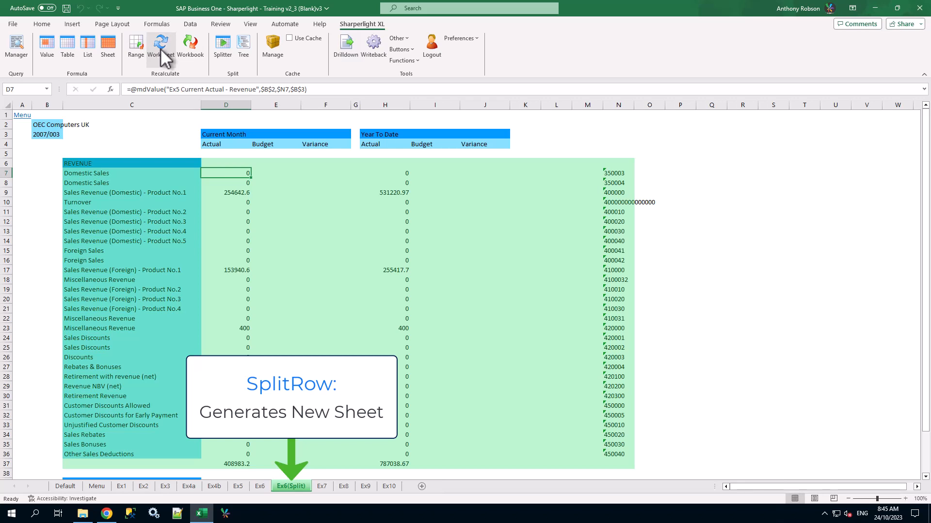
{"action": "scroll", "coordinate": [737, 324], "scroll_direction": "down", "scroll_amount": 4}
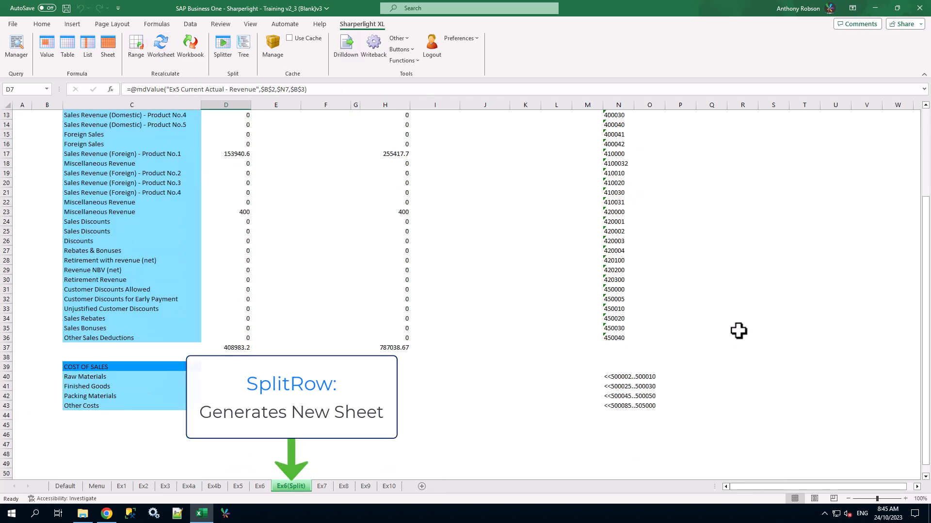
{"action": "scroll", "coordinate": [737, 339], "scroll_direction": "up", "scroll_amount": 4}
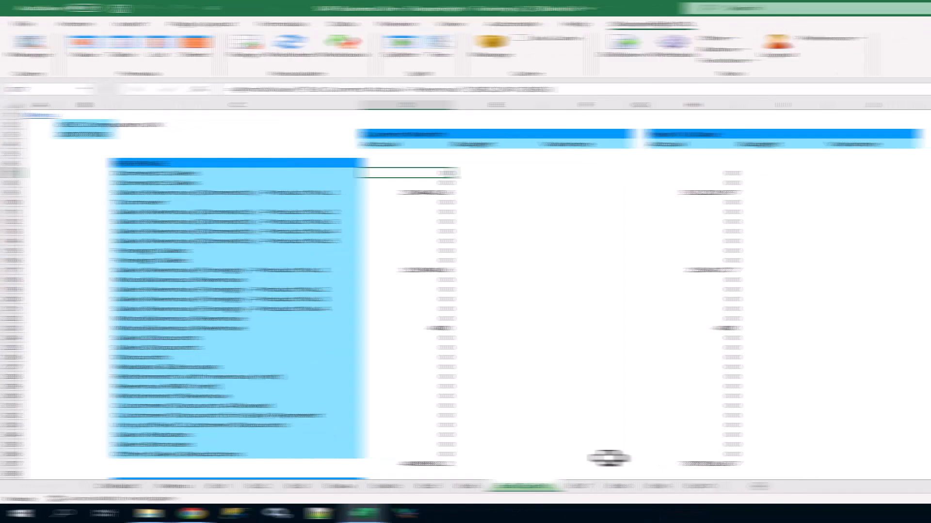
- Switch to the Ex7 sheet and examine the mdSplitRow formula in cell L7
{"action": "left_click", "coordinate": [322, 486]}
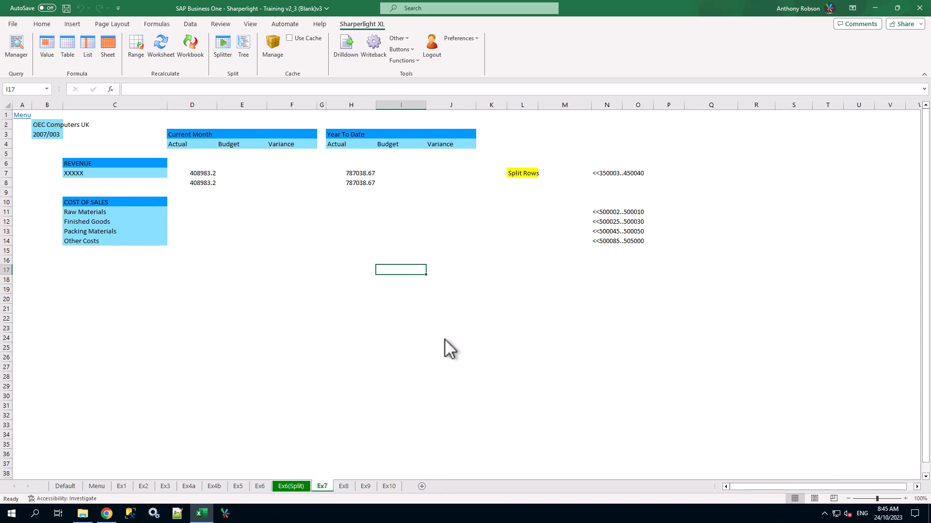
{"action": "left_click", "coordinate": [534, 175]}
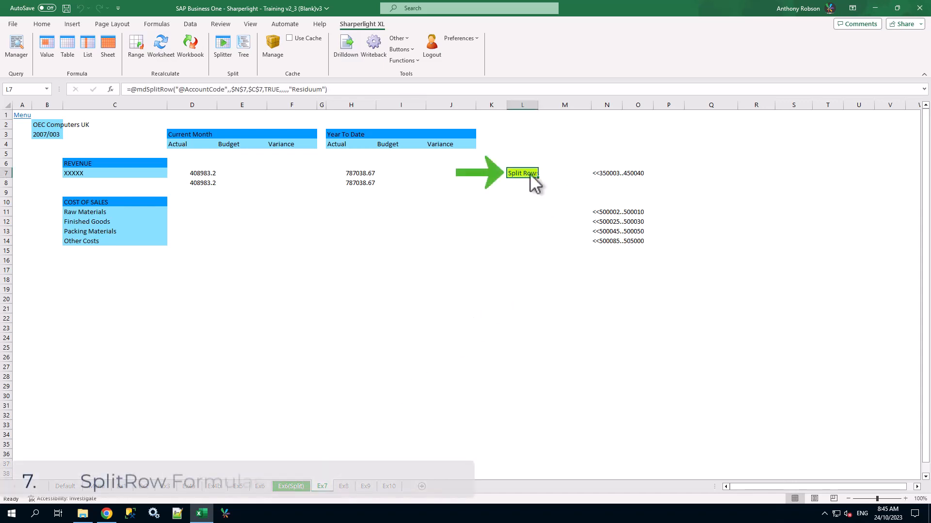
{"action": "left_click", "coordinate": [370, 87]}
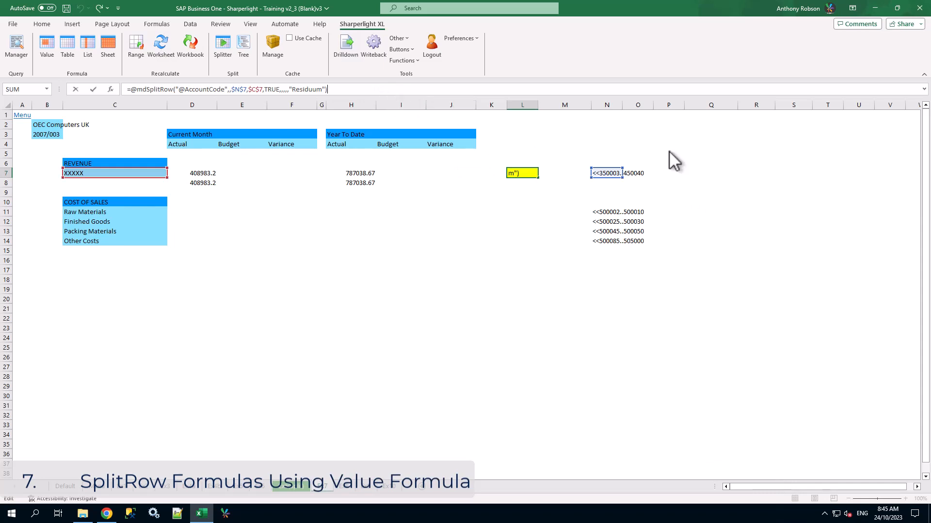
- Start a Sharperlight value formula in cell Q7 and set its query mode to Detailed Report
{"action": "left_click", "coordinate": [716, 171]}
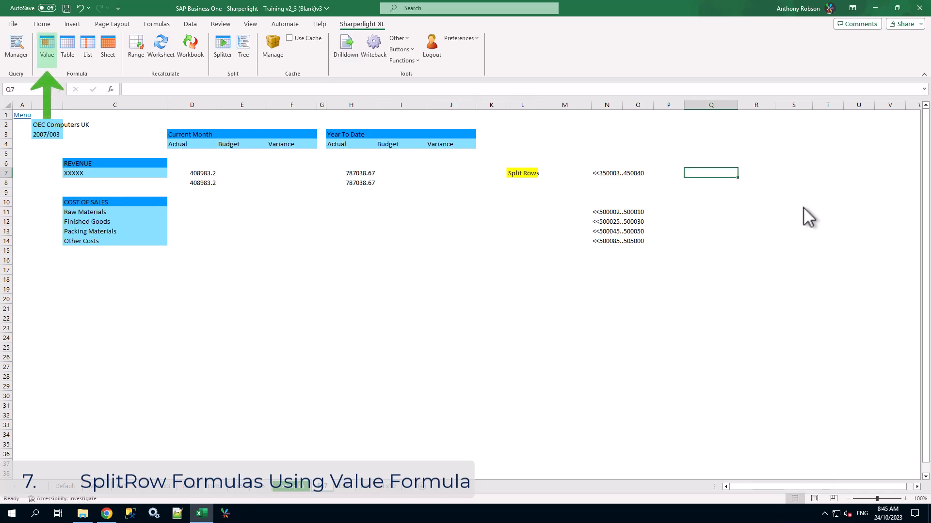
{"action": "left_click", "coordinate": [47, 45]}
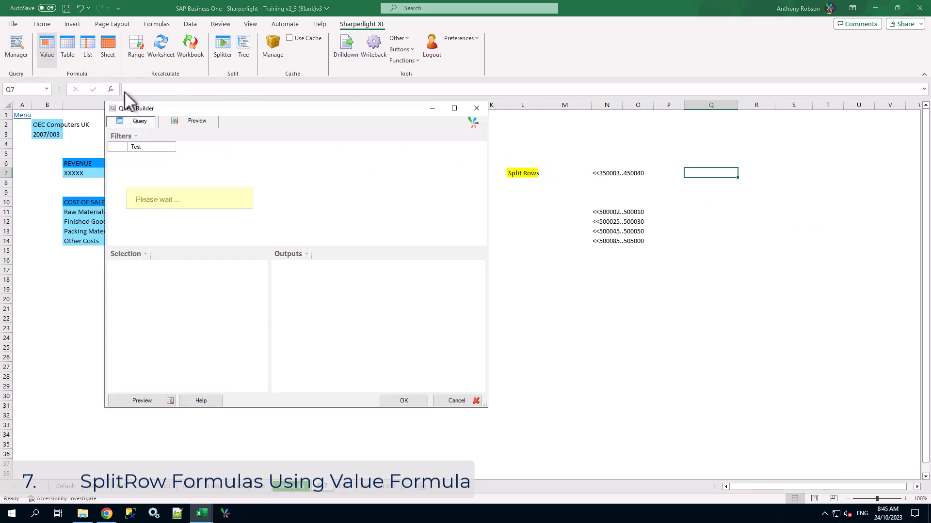
{"action": "left_click", "coordinate": [219, 157]}
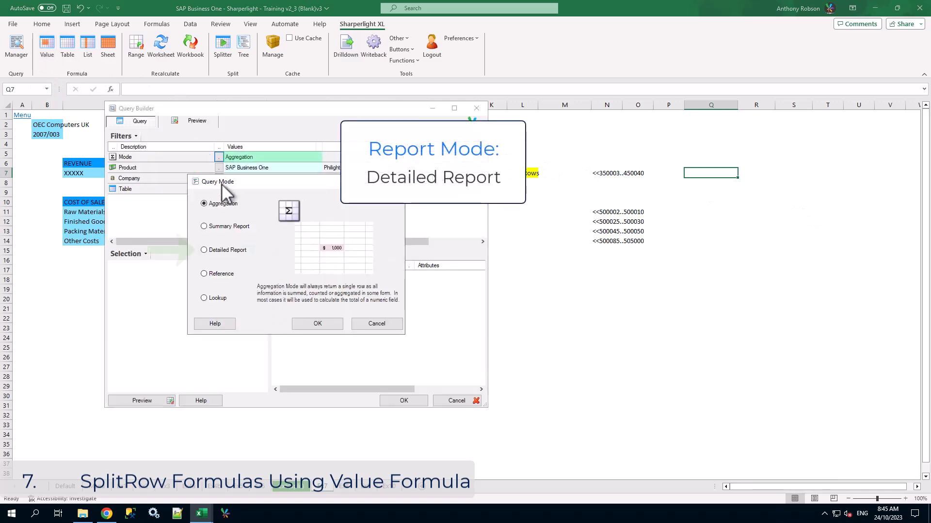
{"action": "double_click", "coordinate": [246, 254]}
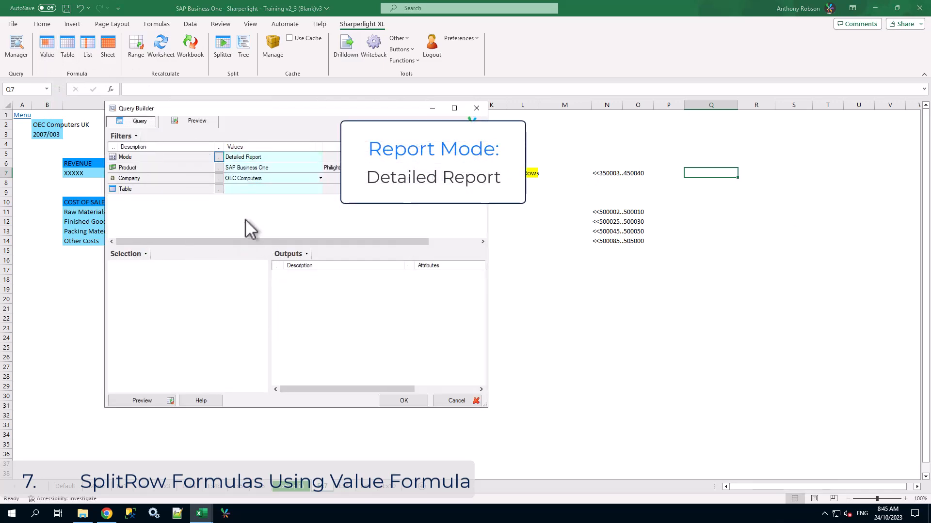
- Link the query's Company filter to cell $B$2 and choose G/L Transactions as the table
{"action": "left_click", "coordinate": [228, 180]}
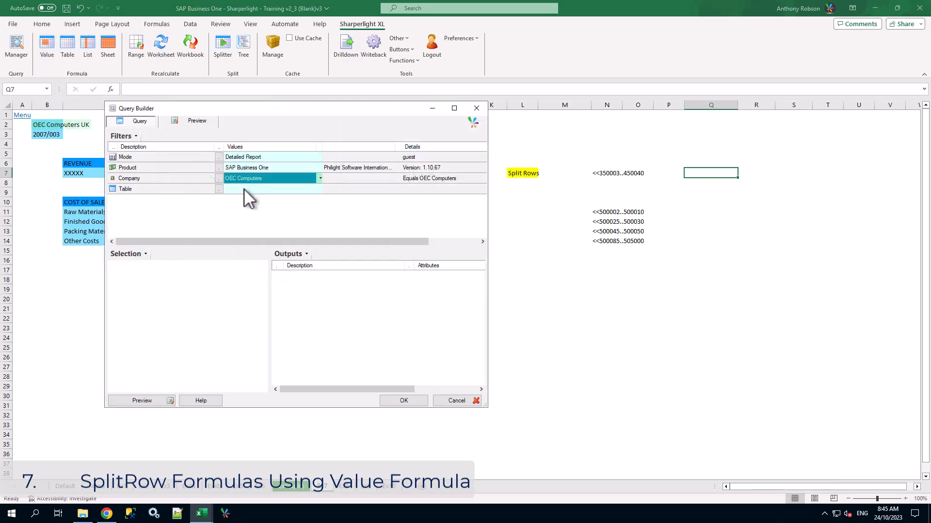
{"action": "left_click", "coordinate": [48, 125]}
{"action": "left_click", "coordinate": [219, 189]}
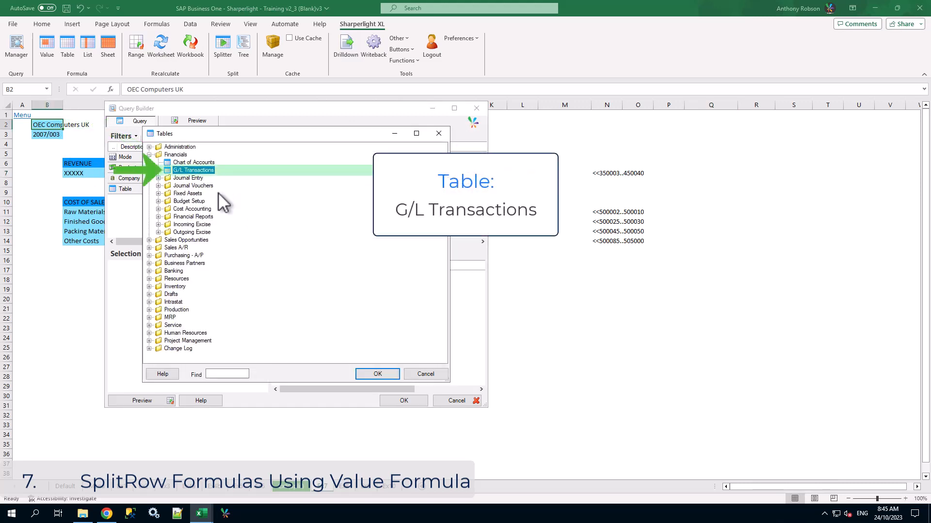
{"action": "double_click", "coordinate": [200, 169]}
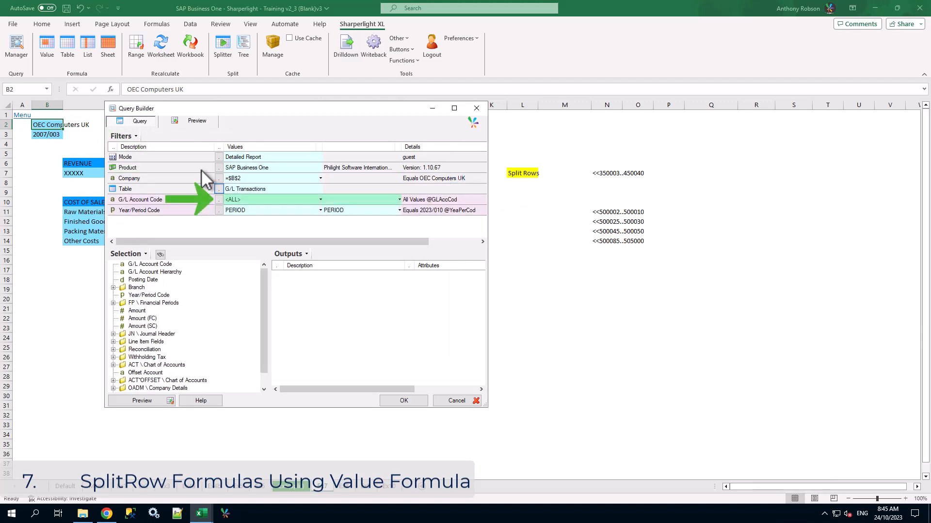
- Set the G/L Account Code filter to the range 350003 to 450040
{"action": "left_click", "coordinate": [265, 200]}
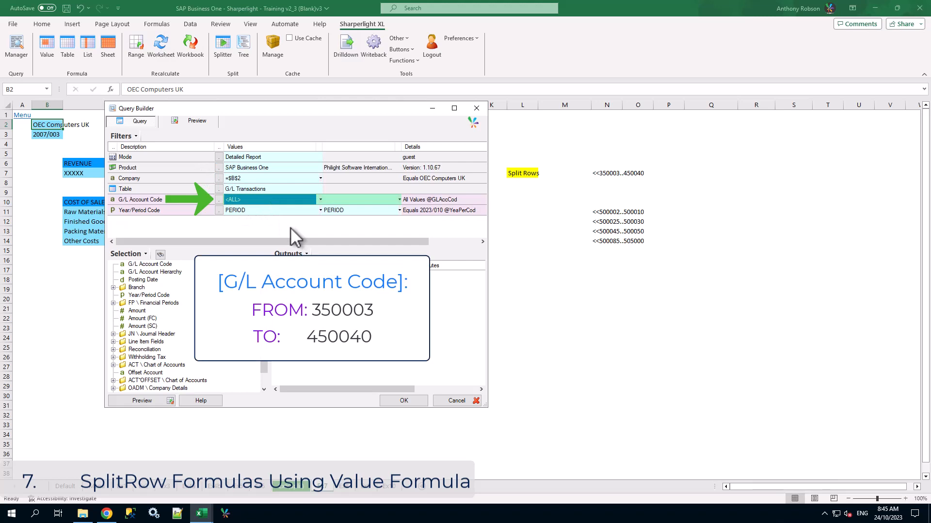
{"action": "type", "text": "350003"}
{"action": "key", "text": "Return"}
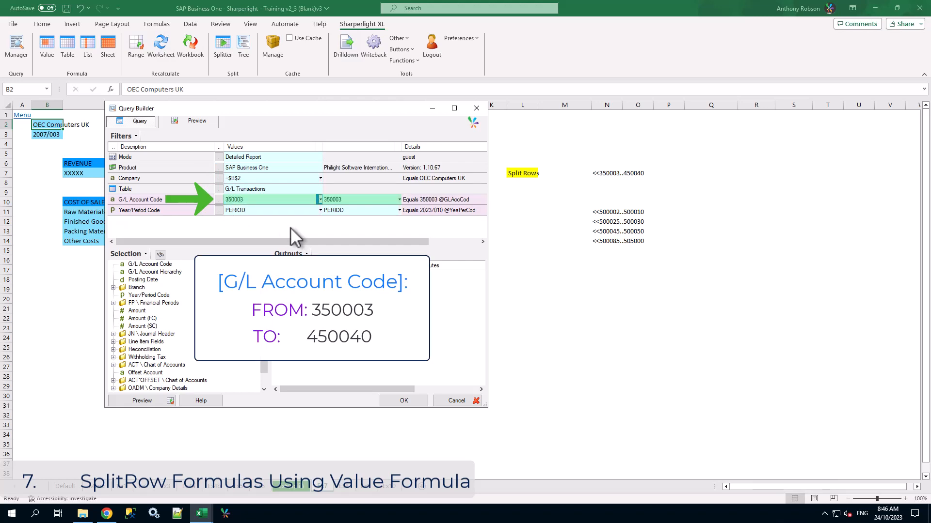
{"action": "key", "text": "Tab"}
{"action": "type", "text": "450040"}
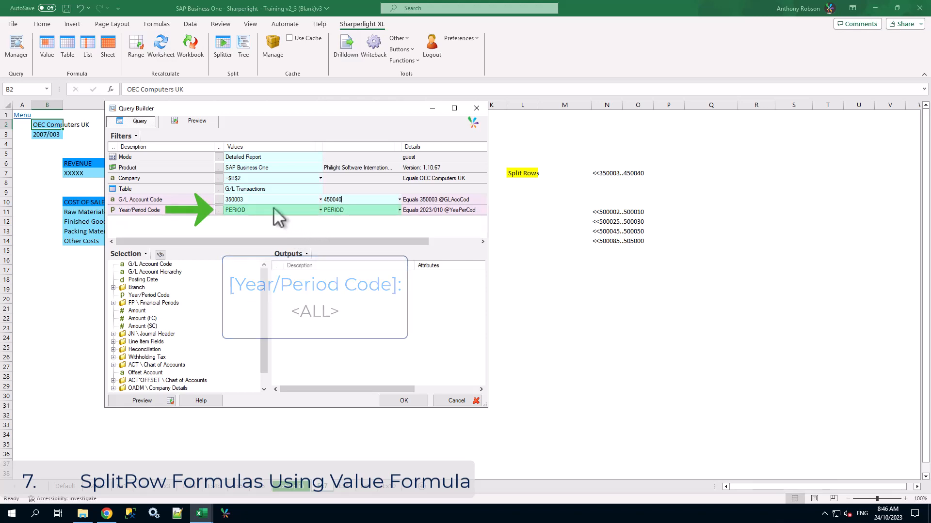
- Clear both Year/Period Code filter values so that it covers <ALL> periods
{"action": "left_click", "coordinate": [278, 210]}
{"action": "key", "text": "Delete"}
{"action": "key", "text": "Right"}
{"action": "key", "text": "Right"}
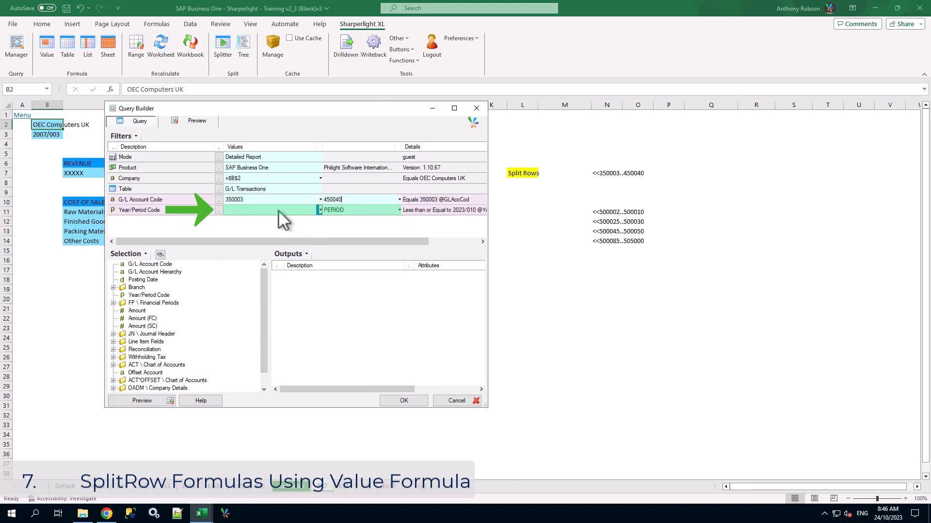
{"action": "key", "text": "Delete"}
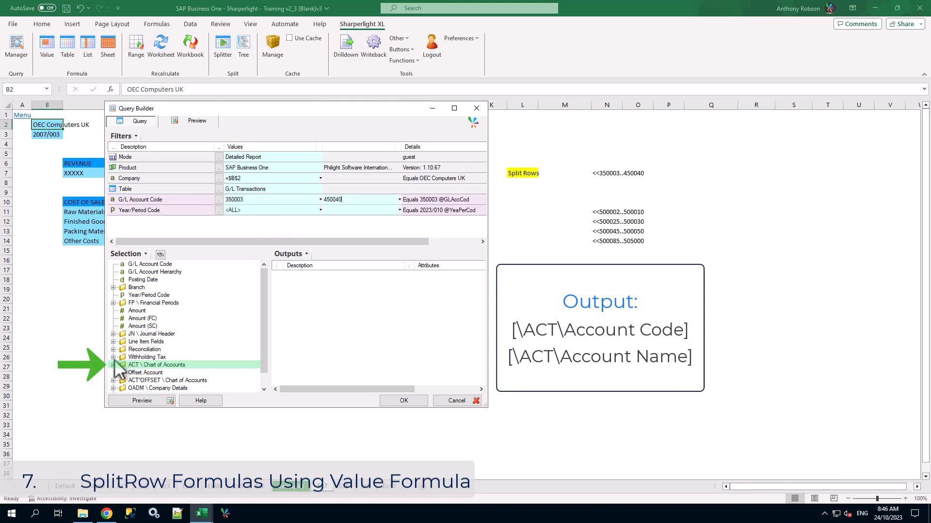
- Add Account Code and Account Name from ACT \ Chart of Accounts as outputs and remove the \ACT\ prefix from their descriptions
{"action": "double_click", "coordinate": [150, 364]}
{"action": "double_click", "coordinate": [159, 380]}
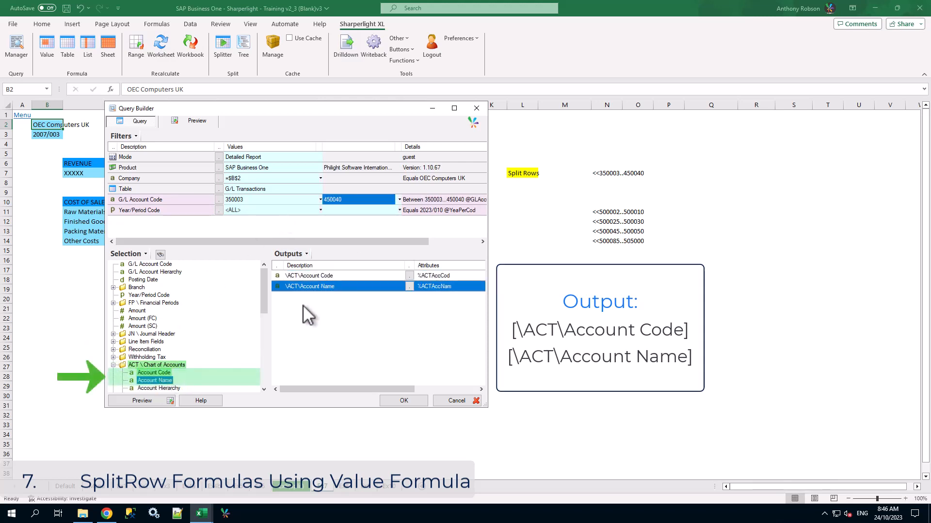
{"action": "right_click", "coordinate": [324, 275]}
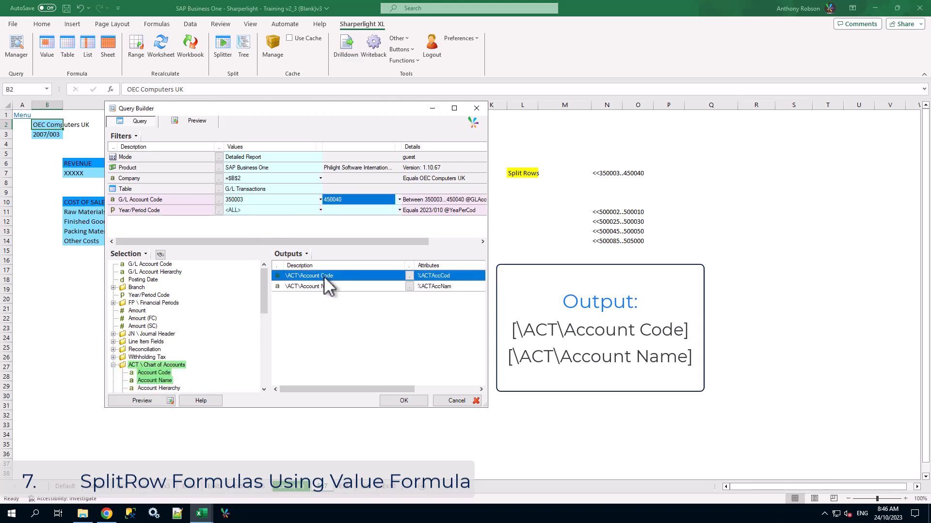
{"action": "left_click", "coordinate": [363, 292]}
{"action": "mouse_move", "coordinate": [202, 254]}
{"action": "left_mouse_down"}
{"action": "mouse_move", "coordinate": [175, 255]}
{"action": "mouse_move", "coordinate": [186, 254]}
{"action": "left_mouse_up"}
{"action": "key", "text": "Delete"}
{"action": "left_click", "coordinate": [341, 296]}
{"action": "right_click", "coordinate": [318, 286]}
{"action": "left_click", "coordinate": [345, 294]}
{"action": "key", "text": "Delete"}
{"action": "left_click", "coordinate": [334, 294]}
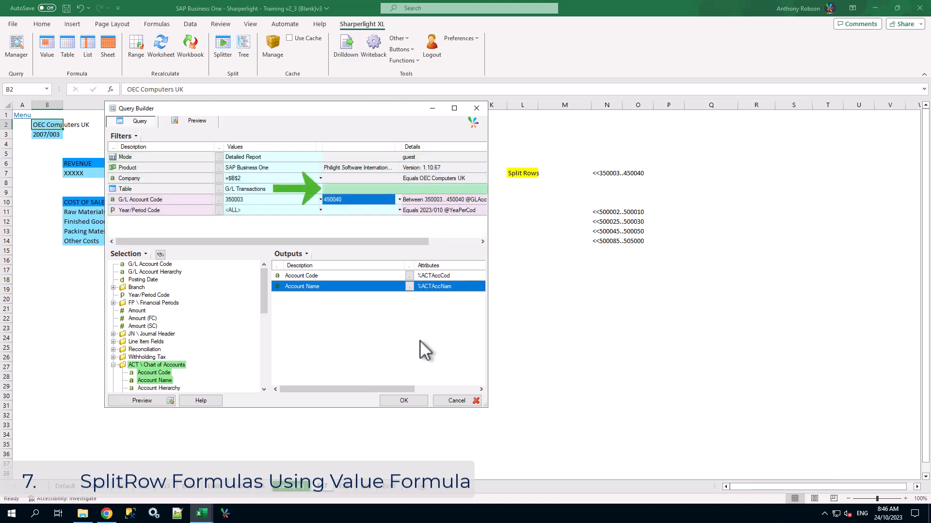
- Enable Distinct values in the filter options of the G/L Transactions table
{"action": "right_click", "coordinate": [450, 189]}
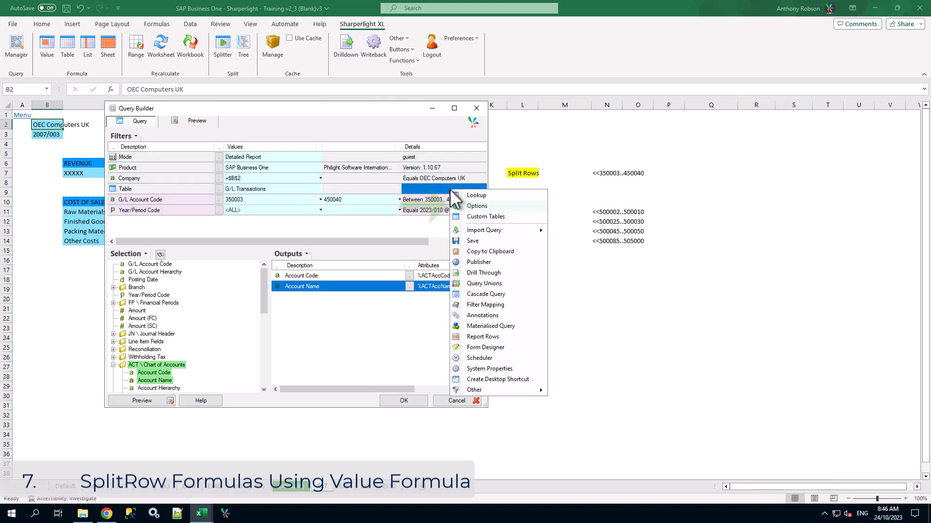
{"action": "left_click", "coordinate": [481, 206]}
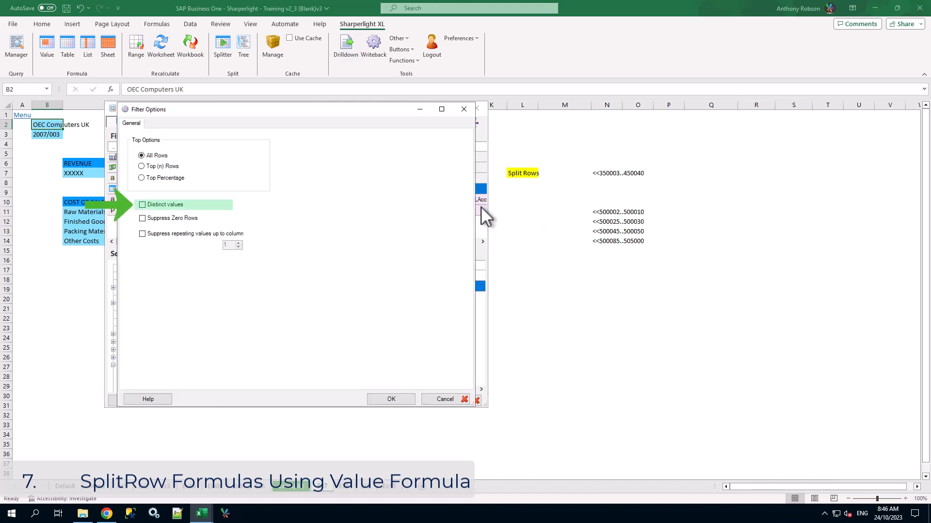
{"action": "left_click", "coordinate": [143, 204]}
{"action": "left_click", "coordinate": [377, 399]}
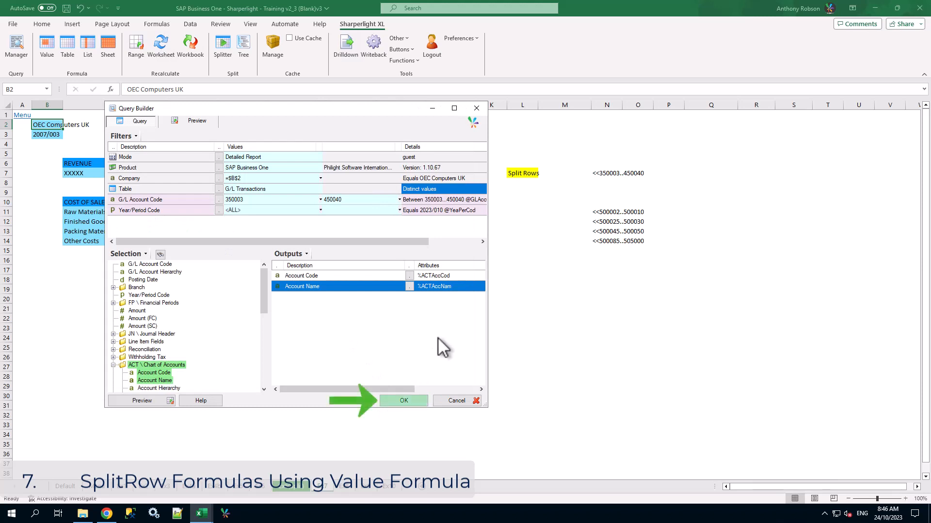
- Finish the query under the name Ex7 Revenue Accounts and write its value formula into cell Q7
{"action": "left_click", "coordinate": [408, 402]}
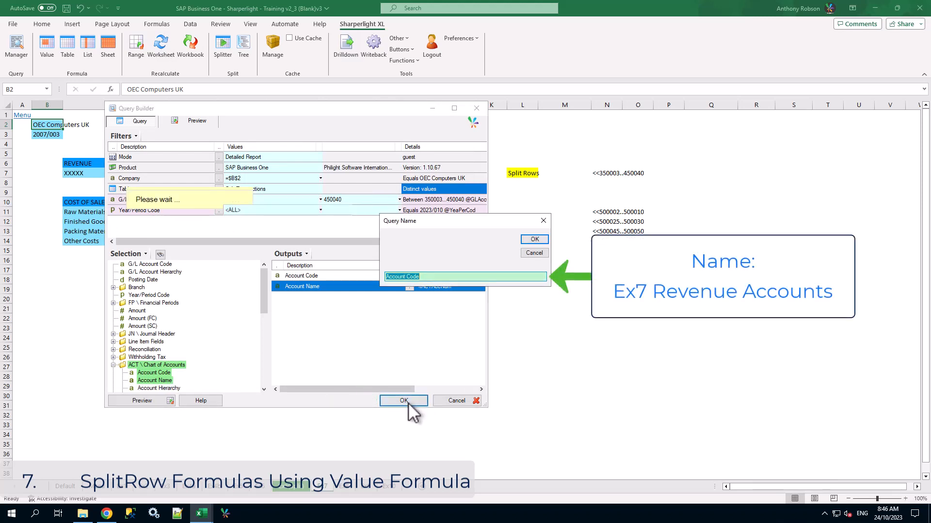
{"action": "type", "text": "Ex7 Revenue Accounts"}
{"action": "left_click", "coordinate": [534, 239]}
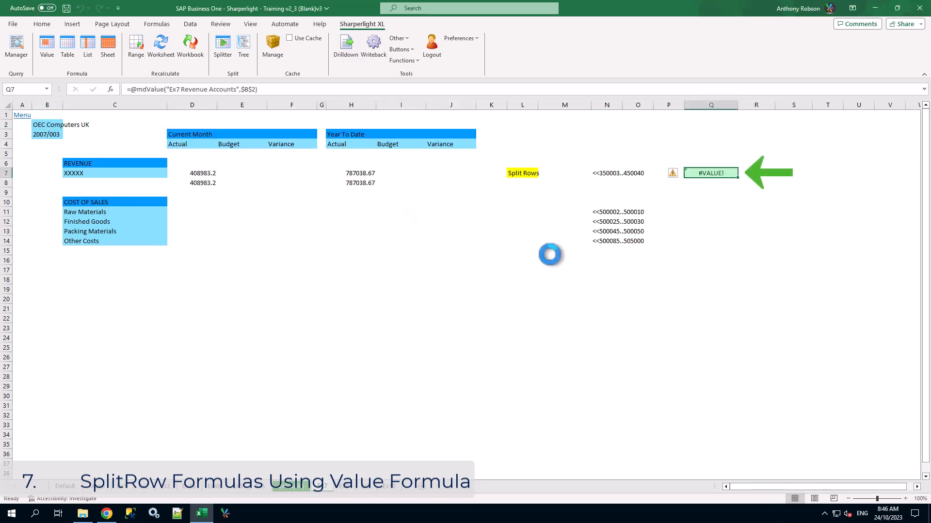
{"action": "mouse_move", "coordinate": [673, 173]}
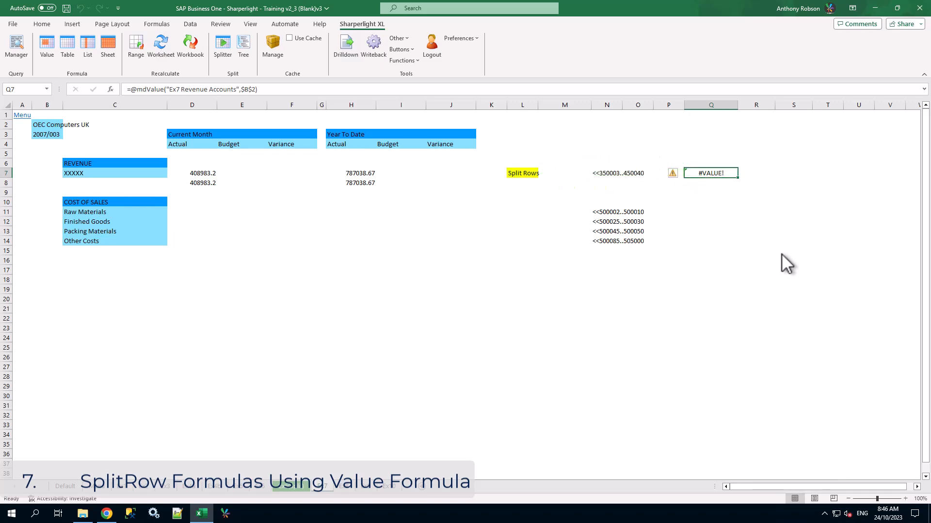
{"action": "left_click", "coordinate": [278, 89]}
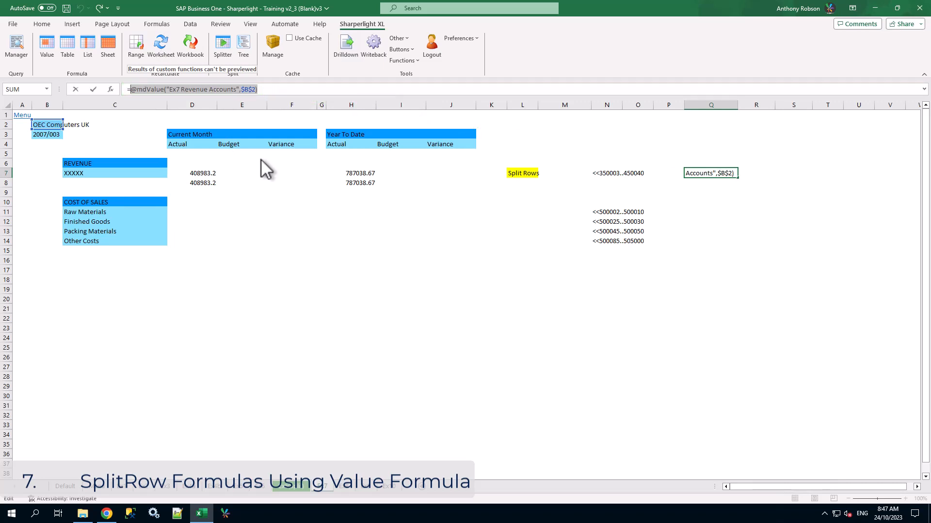
{"action": "left_click", "coordinate": [756, 289]}
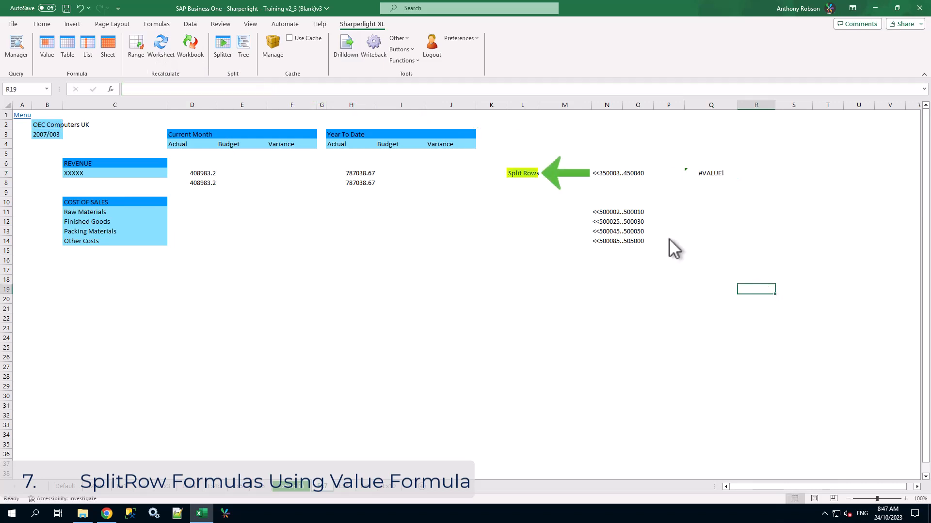
{"action": "left_click", "coordinate": [533, 176]}
{"action": "left_click", "coordinate": [227, 89]}
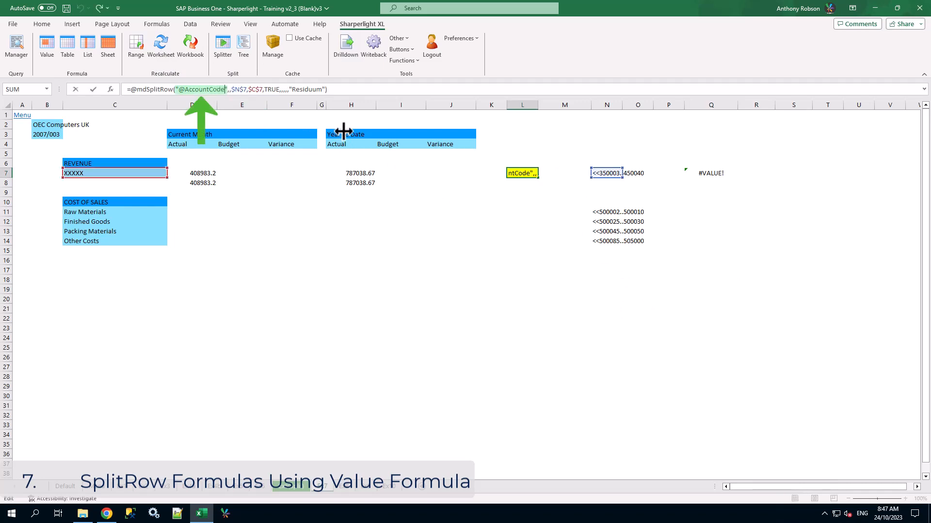
{"action": "key", "text": "shift+Left"}
{"action": "key", "text": "shift+Left"}
{"action": "key", "text": "shift+Left"}
{"action": "key", "text": "shift+Left"}
{"action": "key", "text": "shift+Left"}
{"action": "key", "text": "shift+Left"}
{"action": "key", "text": "shift+Left"}
{"action": "key", "text": "shift+Left"}
{"action": "key", "text": "shift+Left"}
{"action": "key", "text": "shift+Left"}
{"action": "key", "text": "shift+Left"}
{"action": "key", "text": "shift+Left"}
{"action": "key", "text": "shift+Left"}
{"action": "key", "text": "shift+Left"}
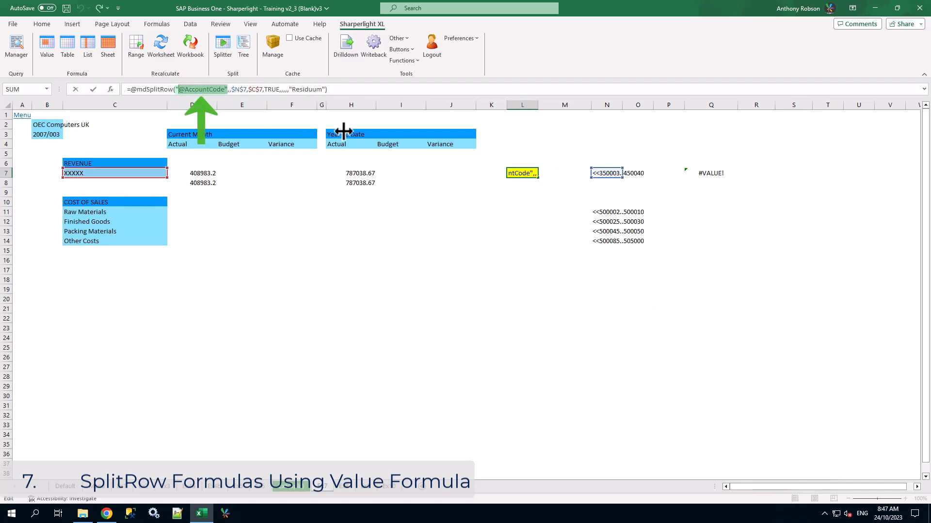
{"action": "type", "text": "@mdValue(\"Ex7 Revenue Accounts\",$B$2)"}
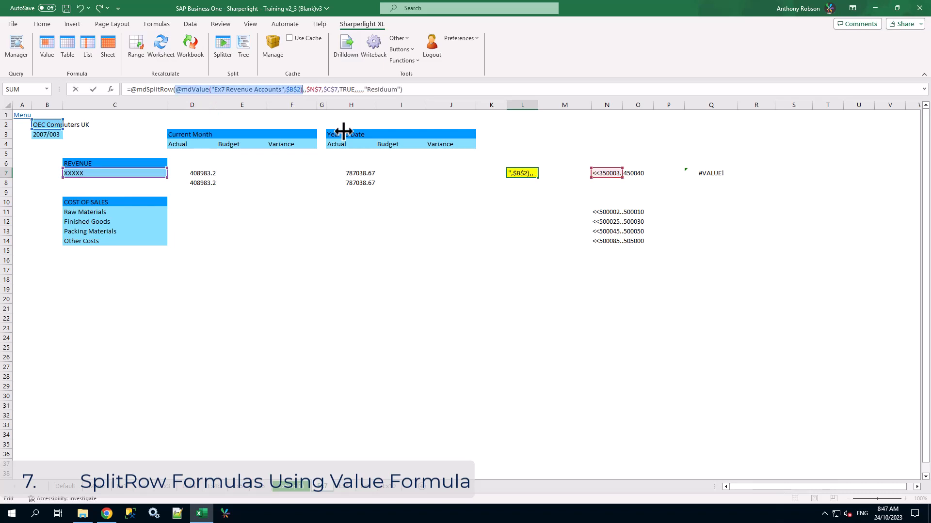
{"action": "left_click", "coordinate": [446, 92]}
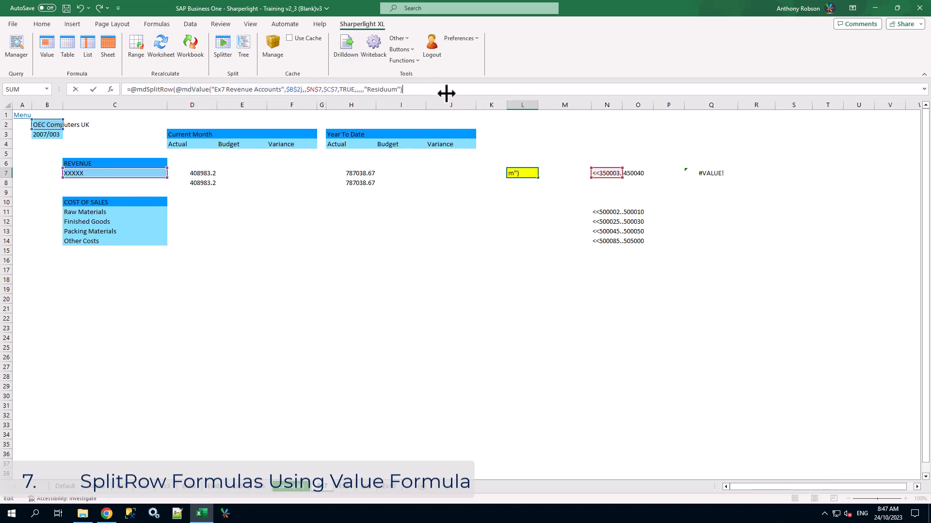
{"action": "key", "text": "Return"}
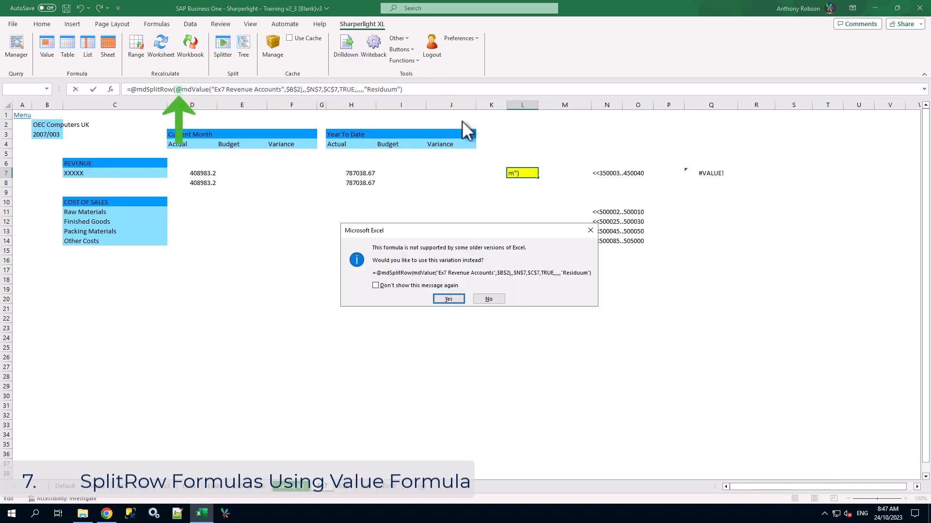
{"action": "left_click", "coordinate": [446, 299]}
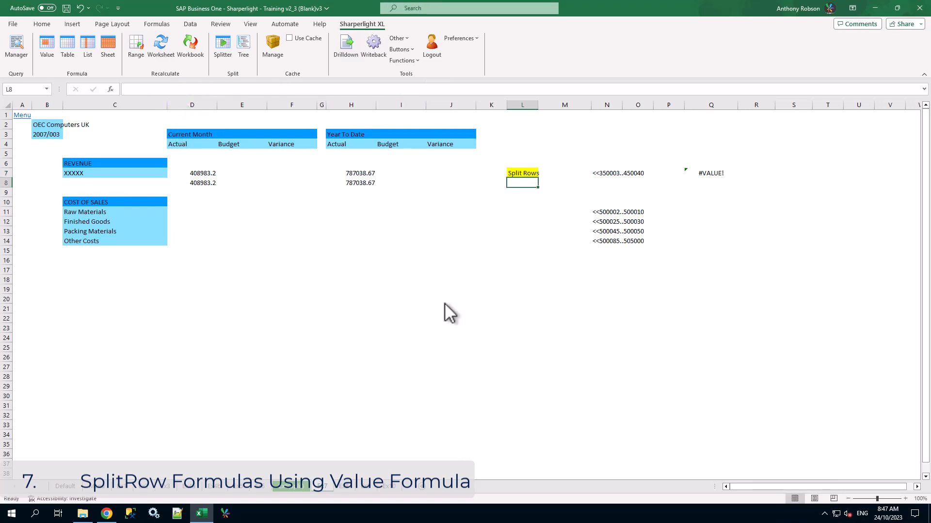
- Recalculate the Ex7 worksheet with the new split row formula
{"action": "left_click", "coordinate": [529, 174]}
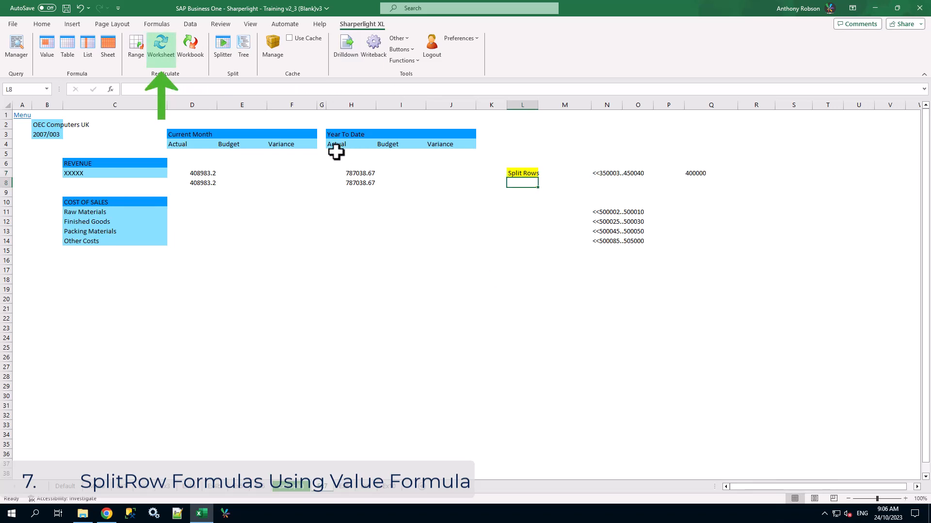
{"action": "left_click", "coordinate": [163, 52]}
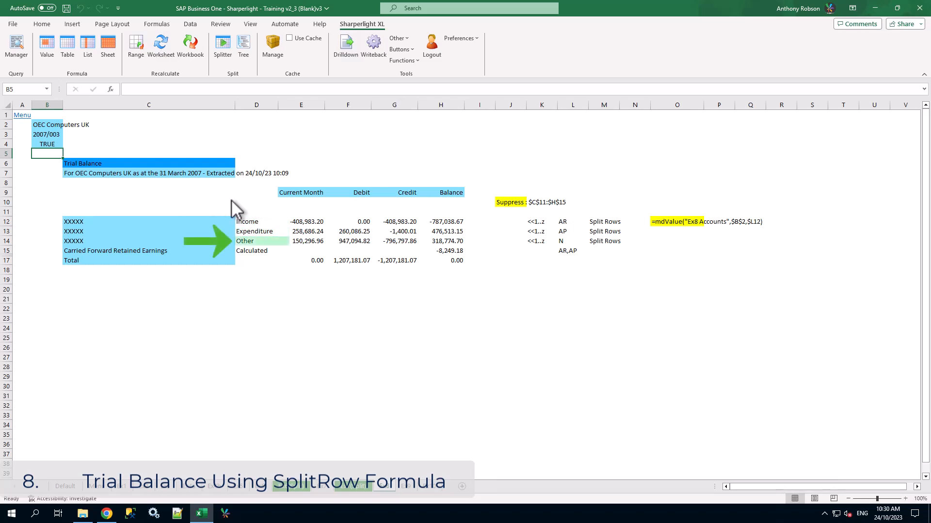
- Examine the Ex8 trial balance's current month formula in E12, the accounts formula in O12 and the split row formula in M12
{"action": "left_click", "coordinate": [302, 222]}
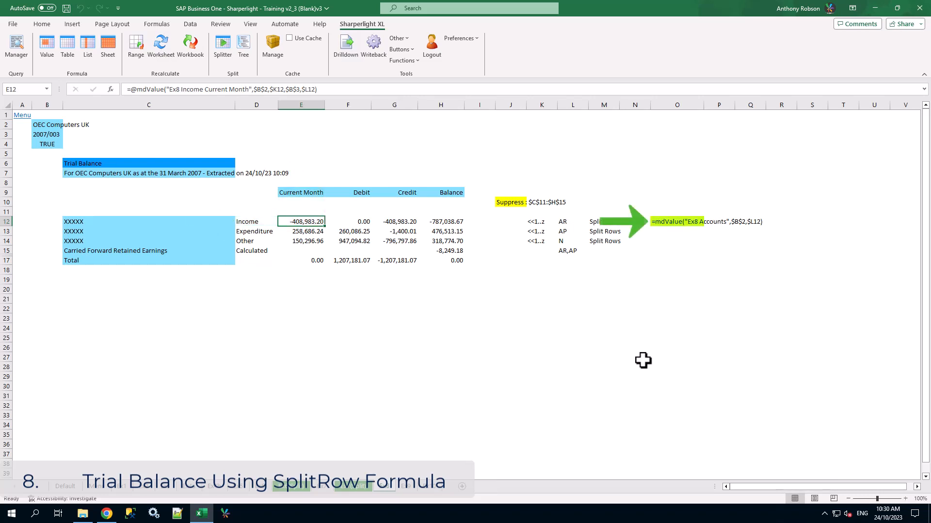
{"action": "left_click", "coordinate": [671, 220]}
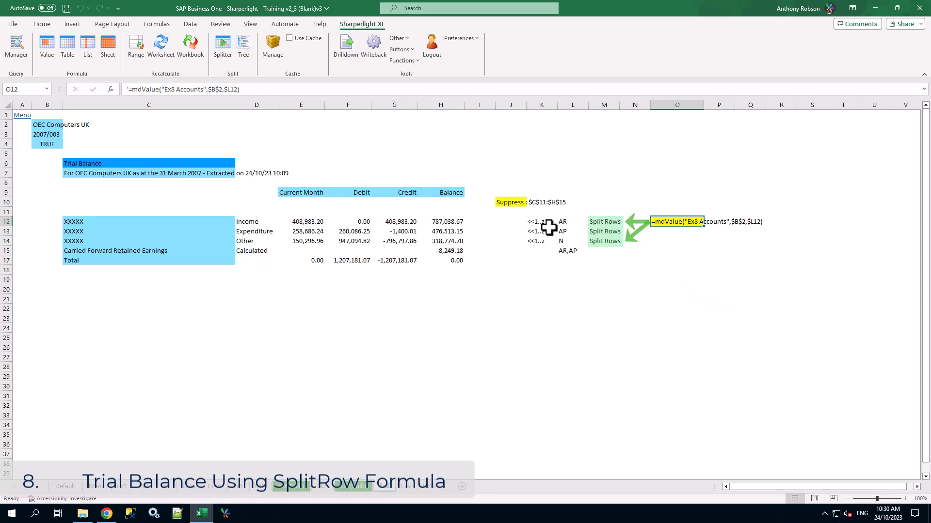
{"action": "left_click", "coordinate": [518, 203]}
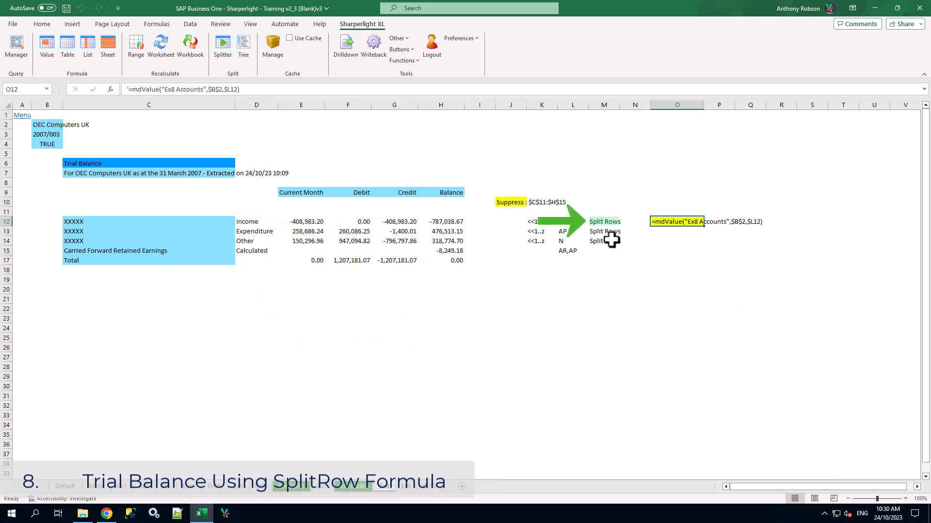
{"action": "left_click", "coordinate": [604, 220]}
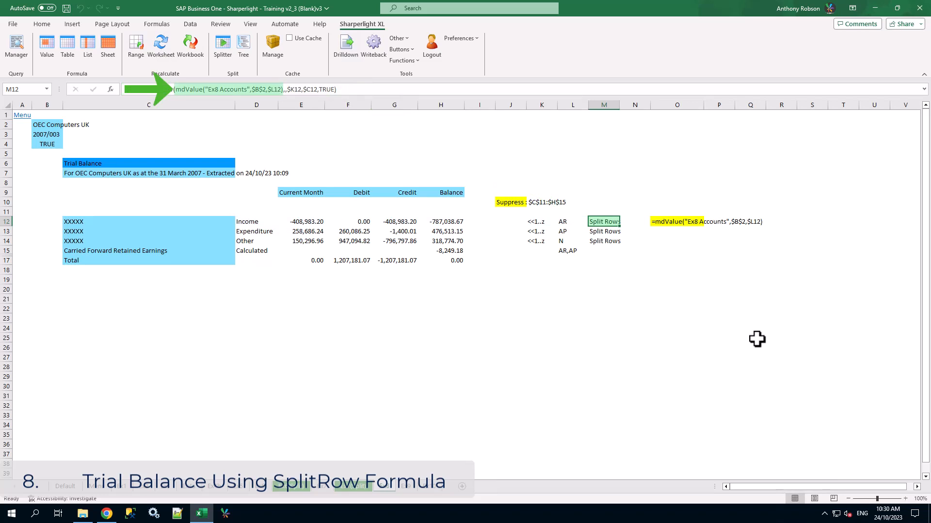
- Recalculate the Ex8 worksheet to generate its split sheet and review the trial balance rows by account
{"action": "left_click", "coordinate": [160, 46]}
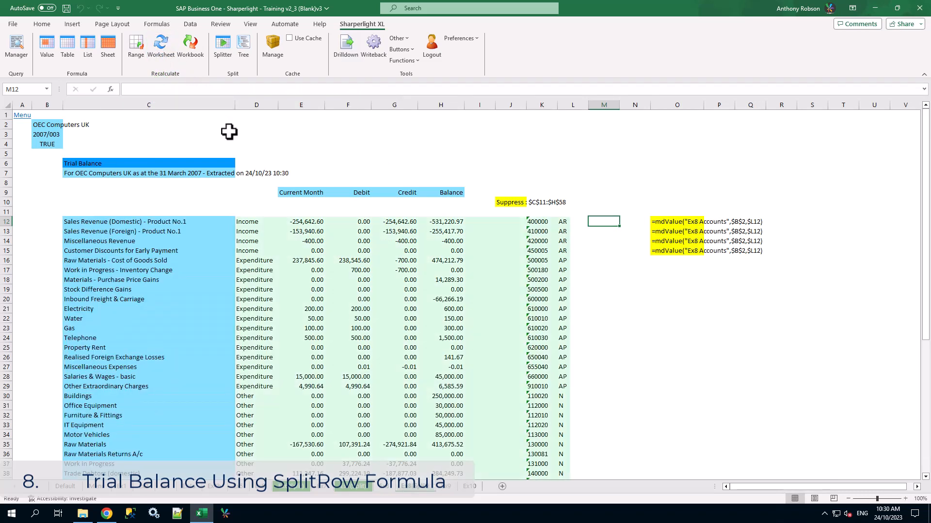
{"action": "scroll", "coordinate": [732, 371], "scroll_direction": "down", "scroll_amount": 7}
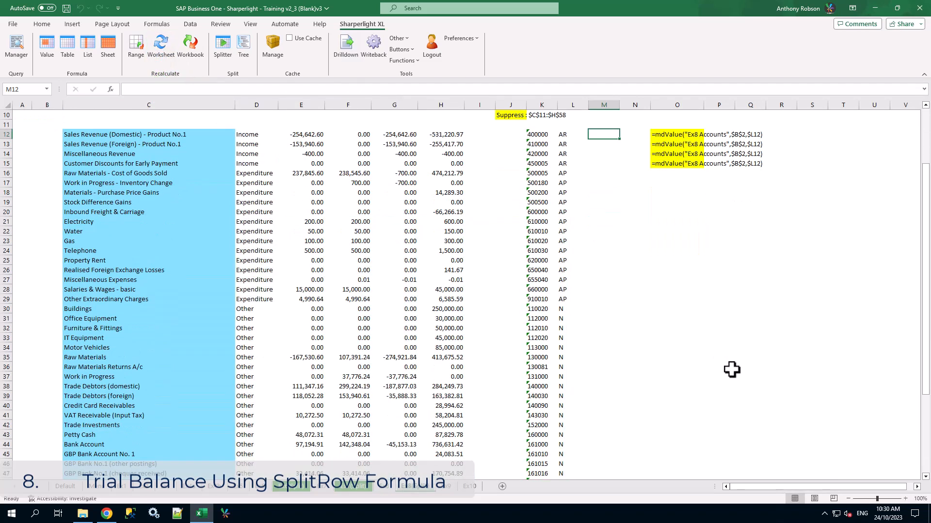
{"action": "scroll", "coordinate": [730, 375], "scroll_direction": "up", "scroll_amount": 4}
{"action": "scroll", "coordinate": [726, 379], "scroll_direction": "up", "scroll_amount": 3}
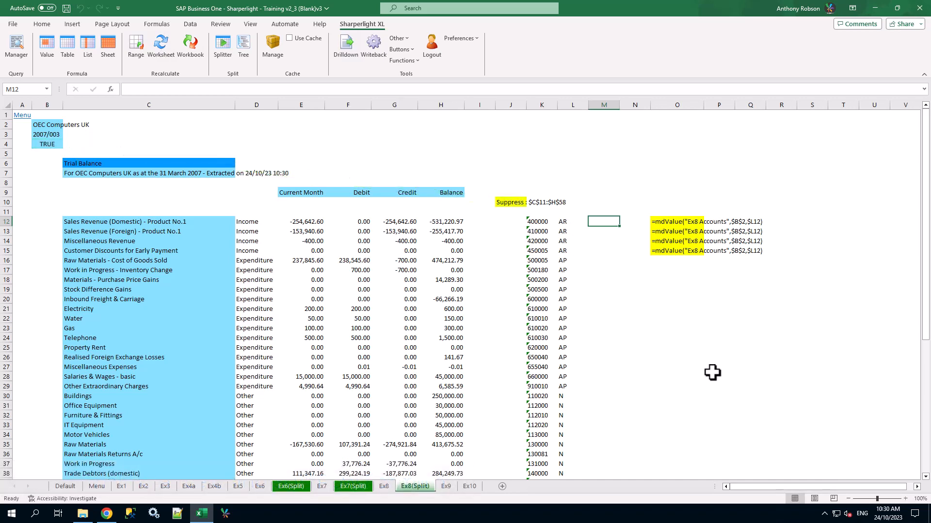
- Delete the Ex8(Split) sheet
{"action": "right_click", "coordinate": [421, 488]}
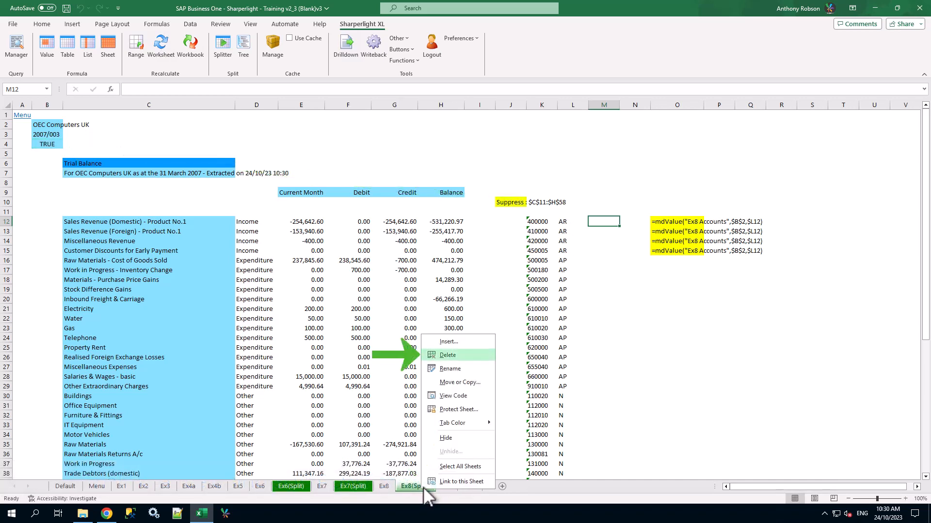
{"action": "left_click", "coordinate": [451, 356]}
{"action": "left_click", "coordinate": [449, 284]}
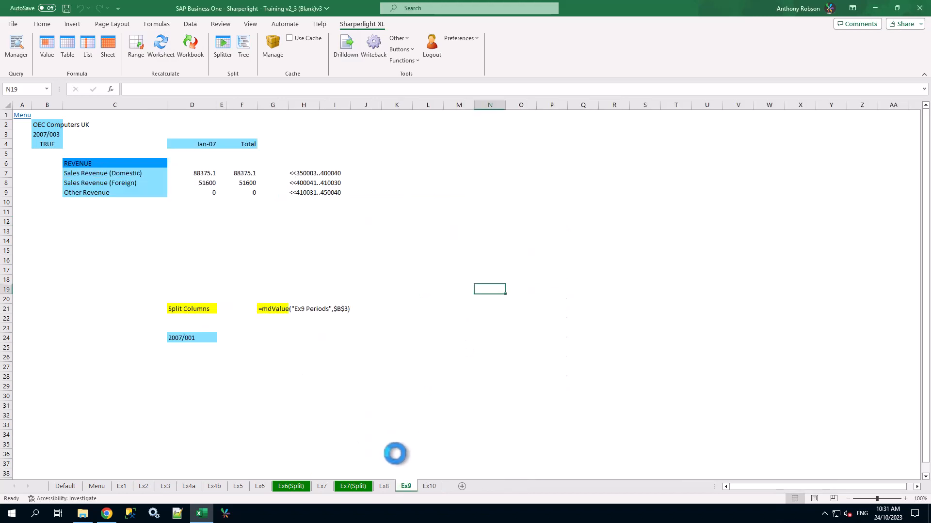
- Set the suppress rows flag in cell B4 of Ex8 to FALSE, check the suppress formula in J10 and recalculate the worksheet
{"action": "left_click", "coordinate": [53, 145]}
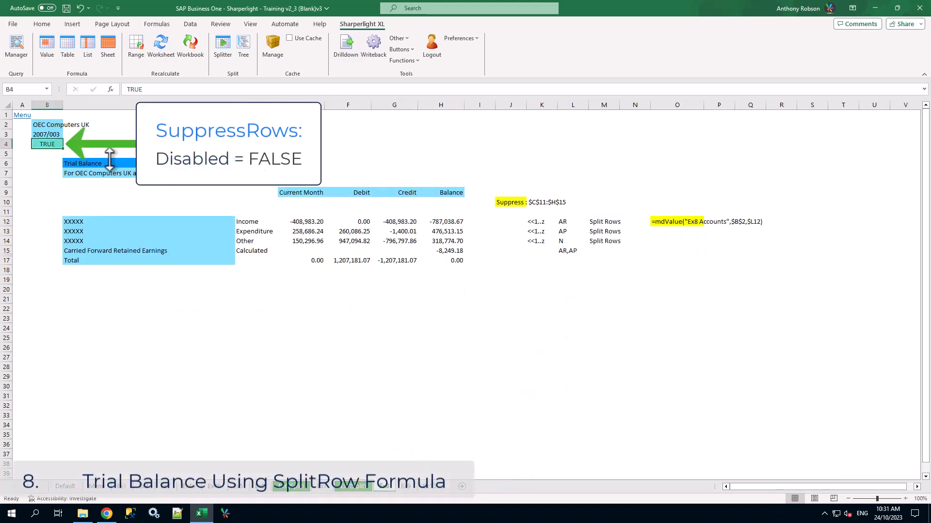
{"action": "type", "text": "FALSE"}
{"action": "key", "text": "Return"}
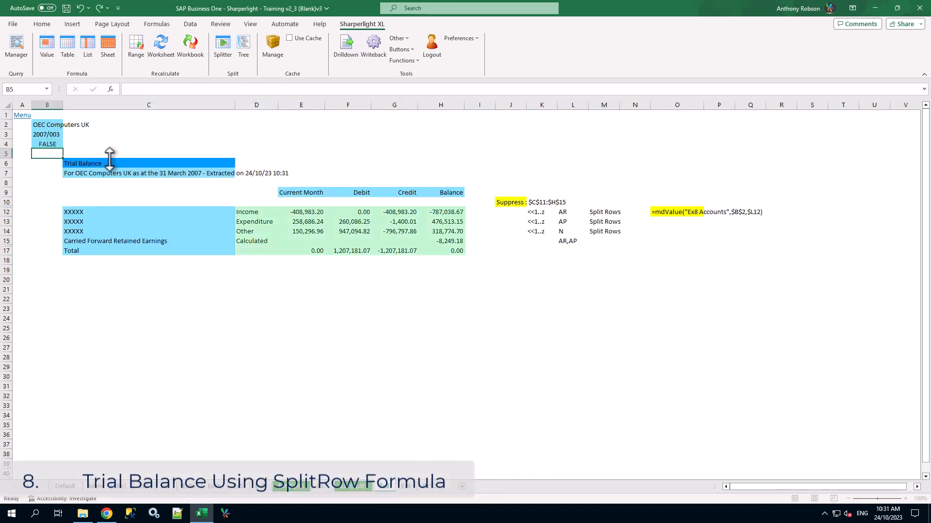
{"action": "left_click", "coordinate": [510, 202]}
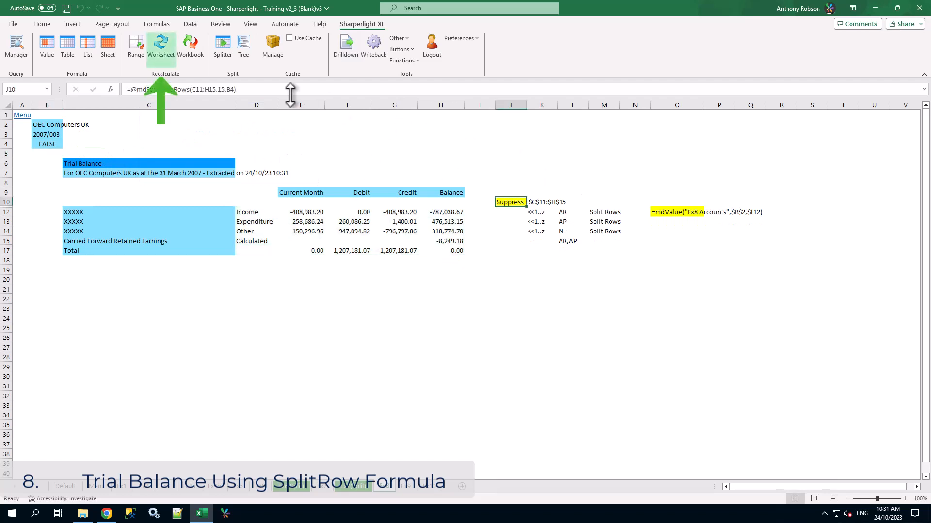
{"action": "left_click", "coordinate": [163, 48]}
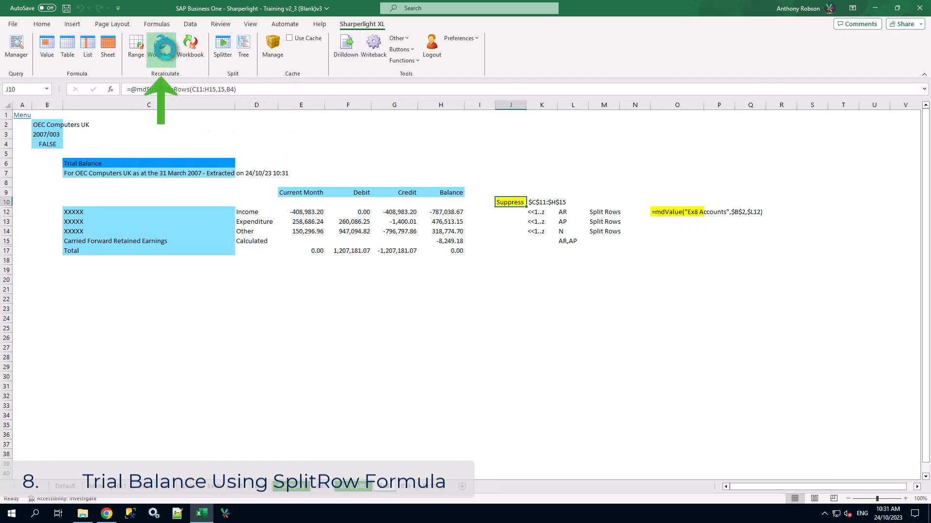